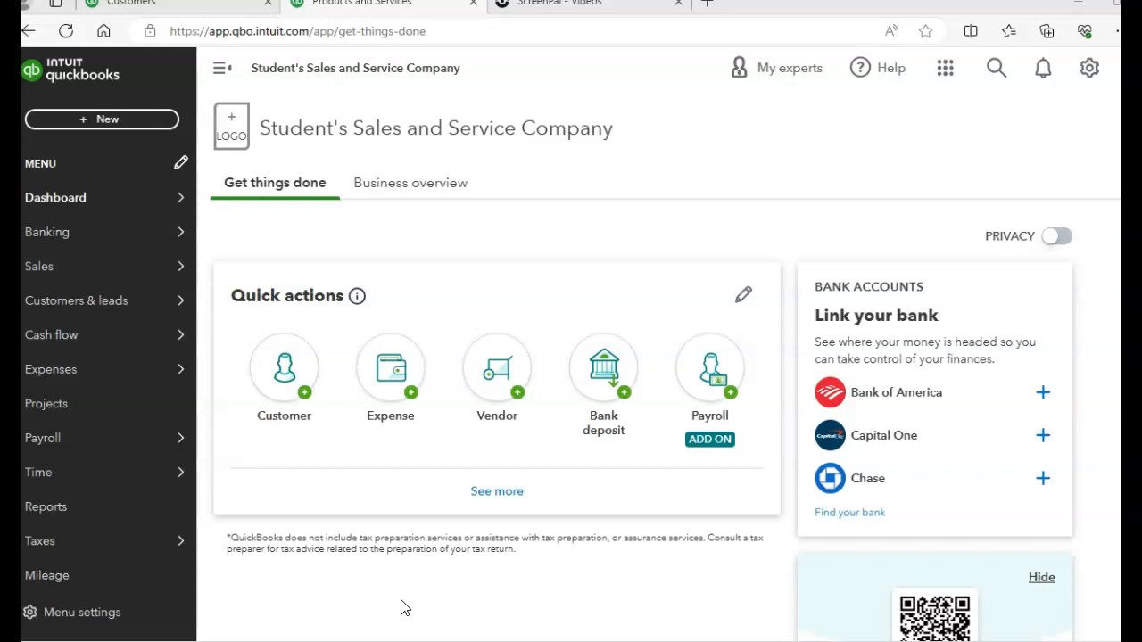
Open the Account List report from the For my accountant group of the standard reports
left_click(71, 520)
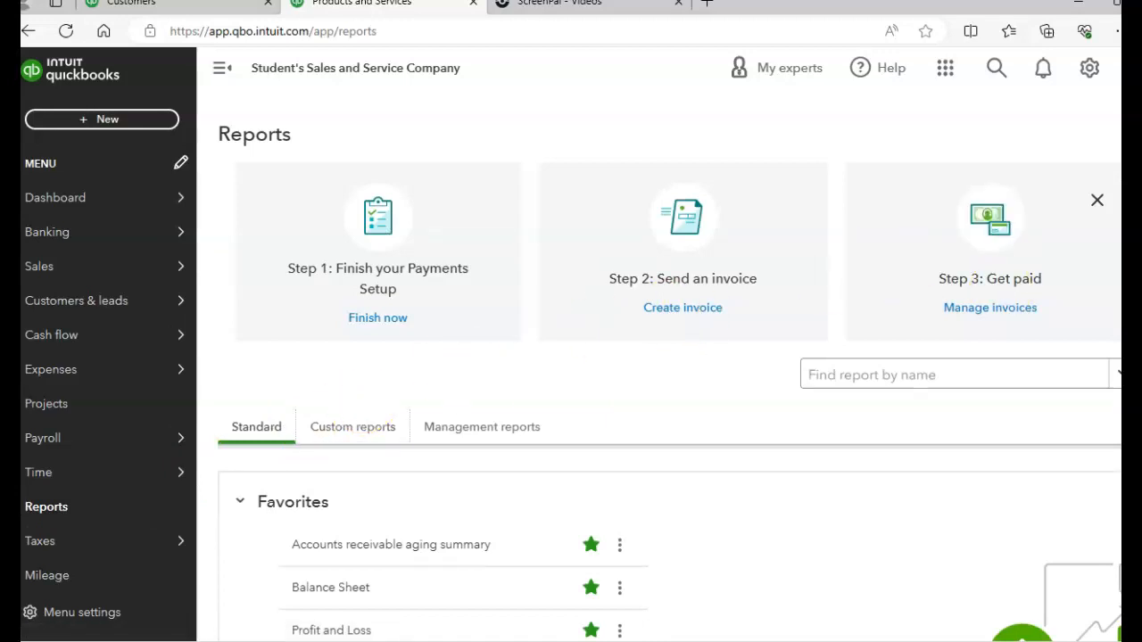
scroll(670, 545, "down", 10)
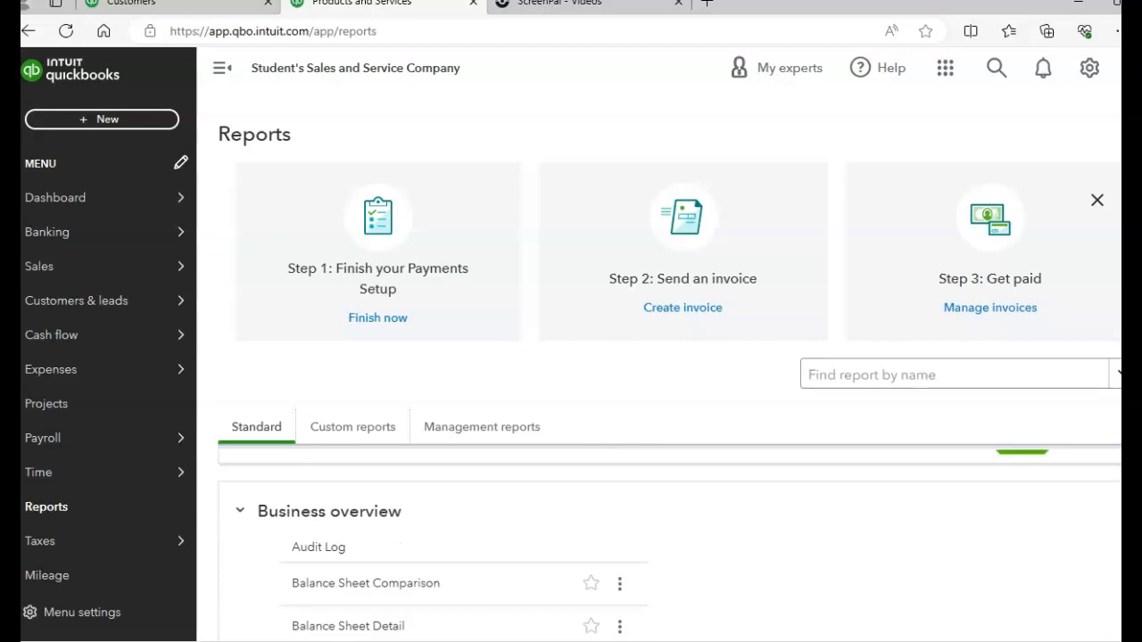
scroll(669, 545, "down", 5)
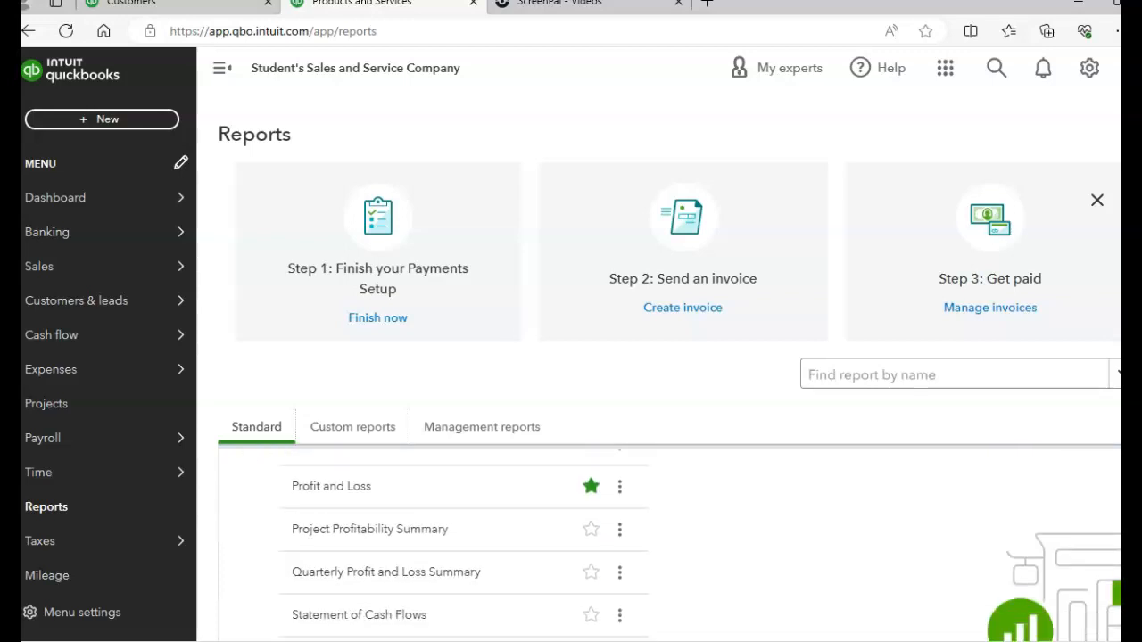
scroll(669, 545, "down", 5)
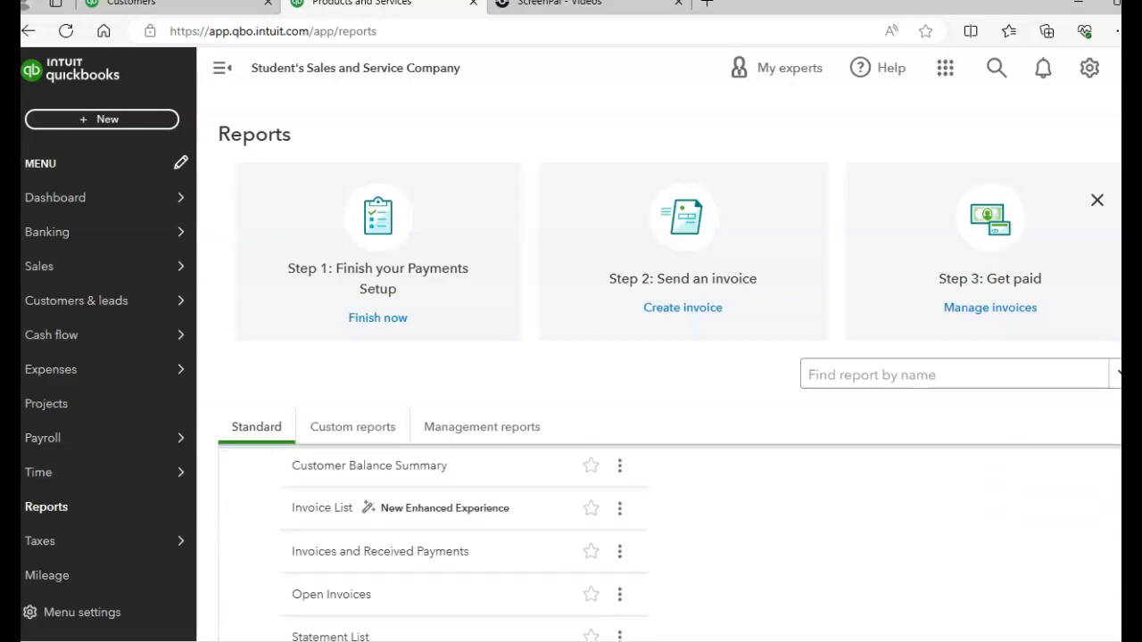
scroll(669, 545, "down", 6)
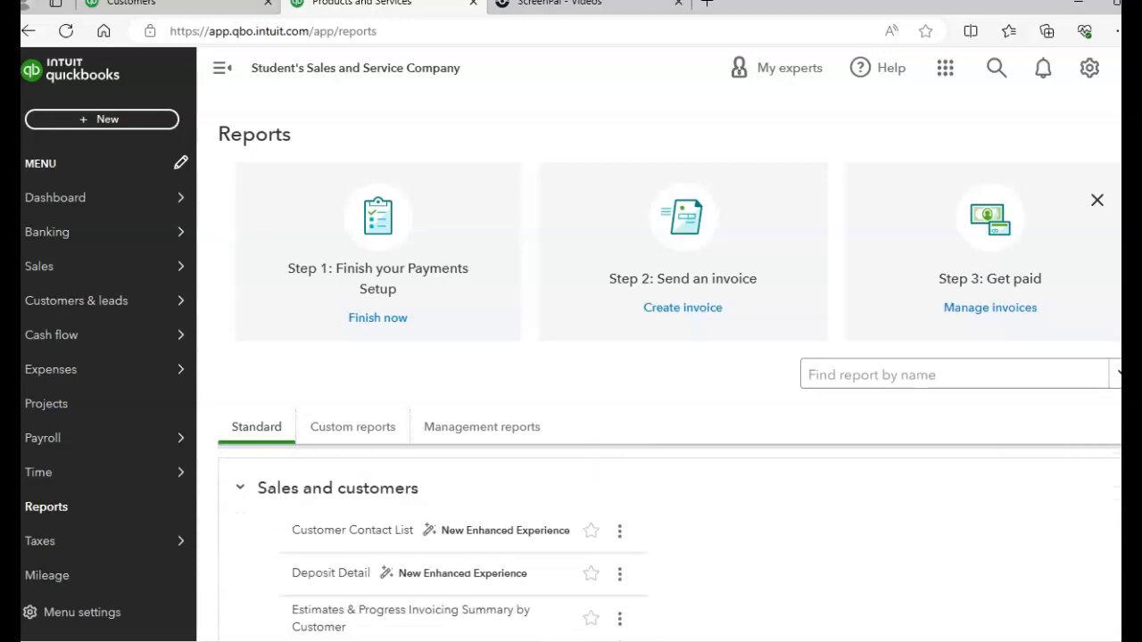
scroll(669, 544, "down", 2)
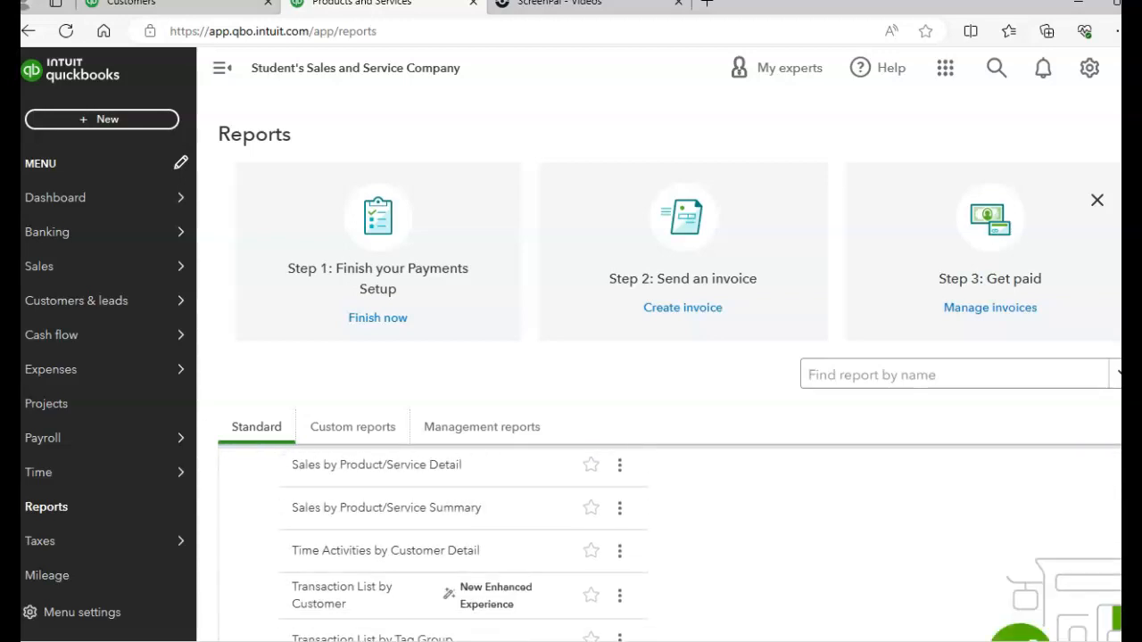
scroll(669, 544, "down", 3)
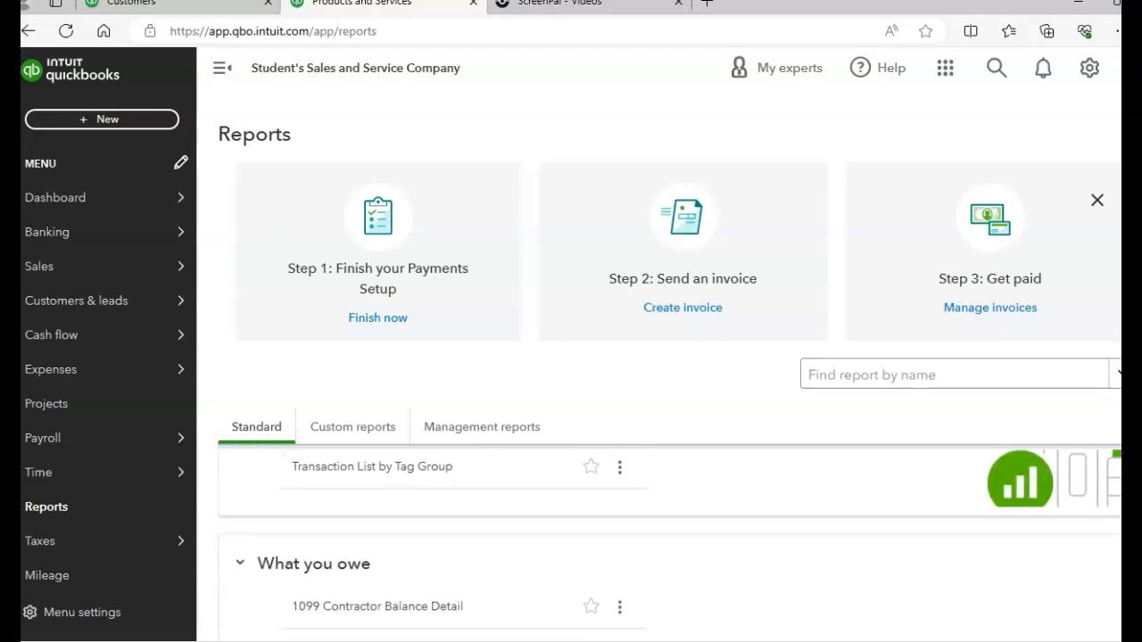
scroll(669, 544, "down", 4)
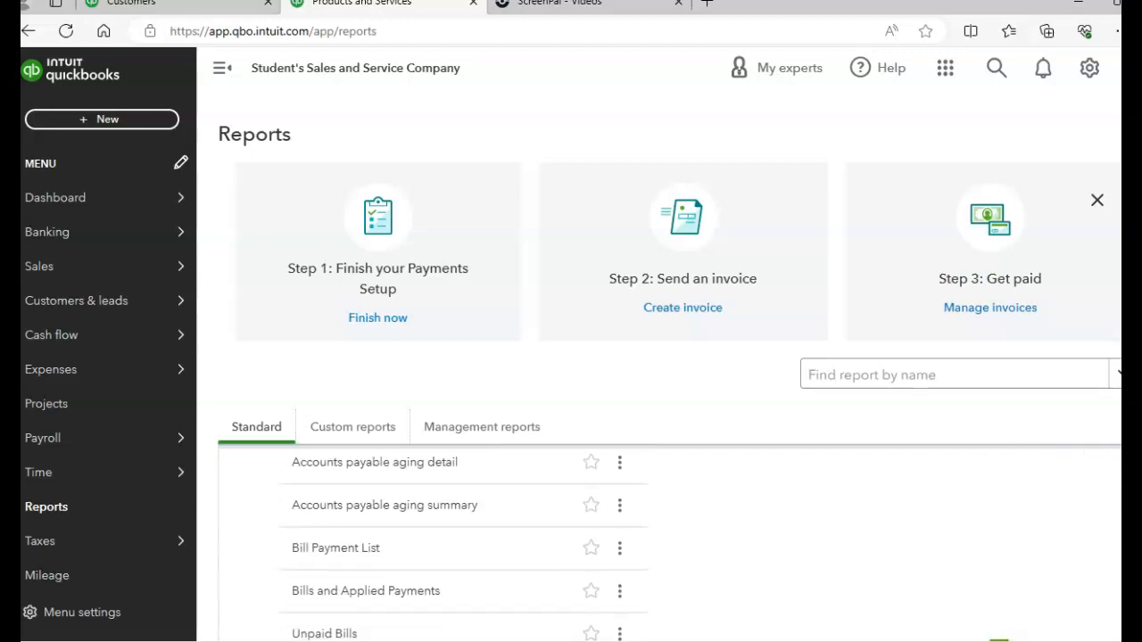
scroll(669, 544, "down", 8)
scroll(669, 544, "down", 5)
scroll(669, 544, "down", 2)
scroll(464, 545, "up", 1)
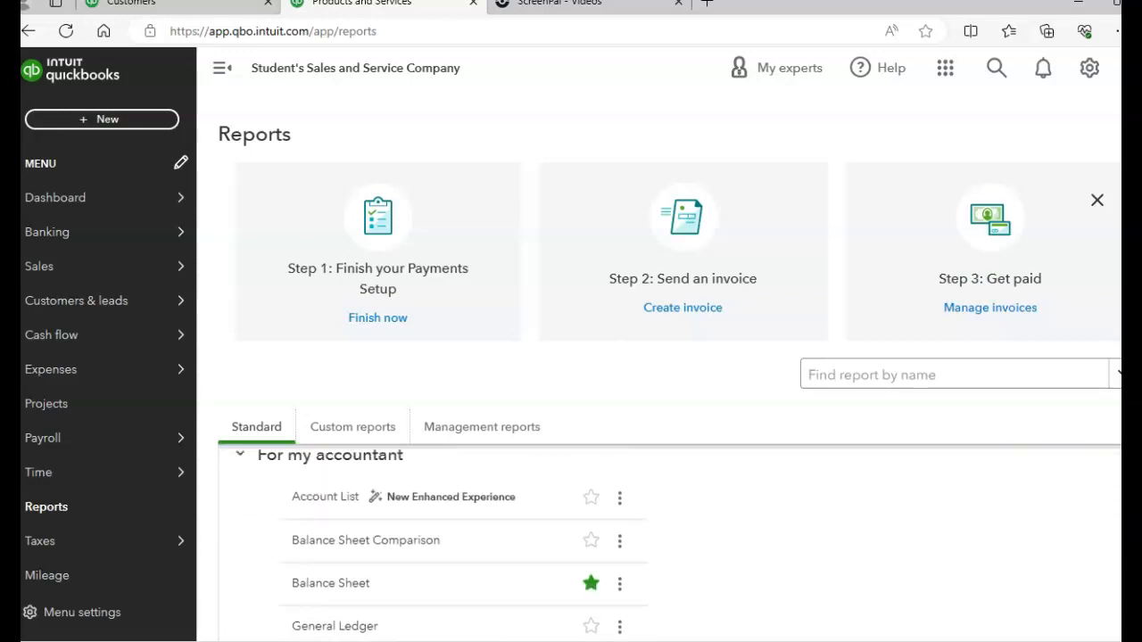
left_click(327, 497)
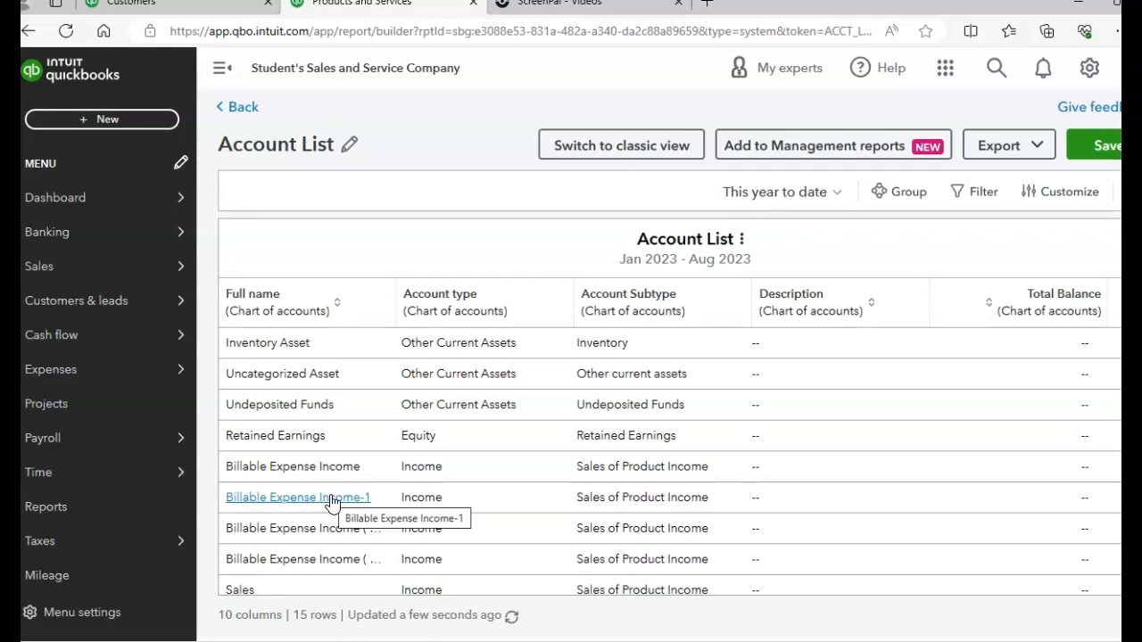
Open the company's chart of accounts
left_click_drag(712, 221, 881, 108)
left_click(881, 109)
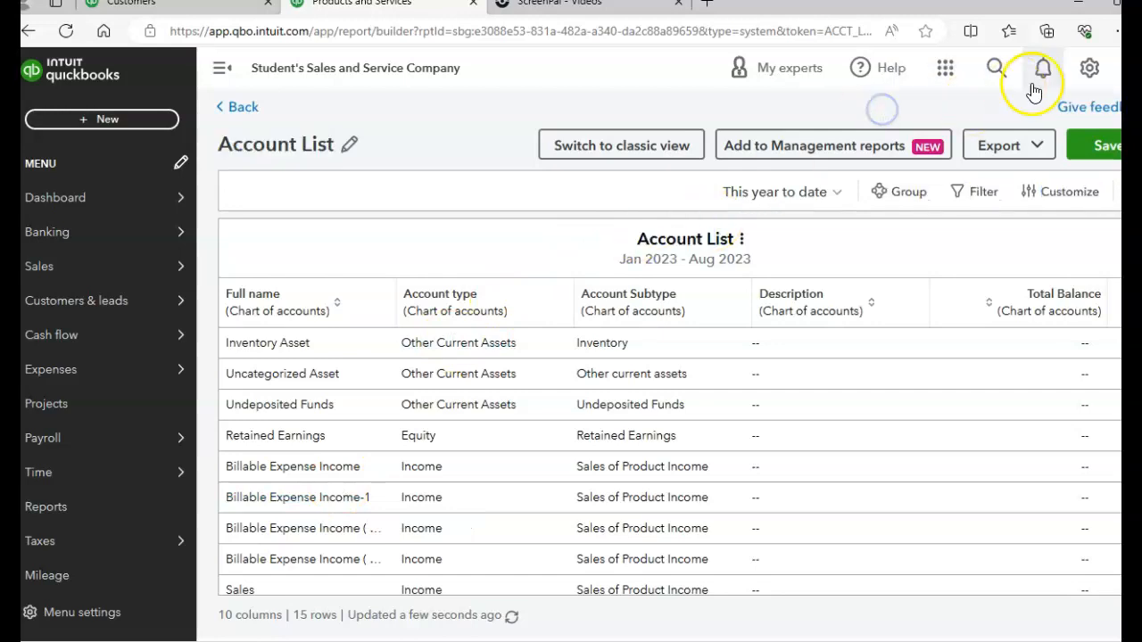
left_click(1090, 68)
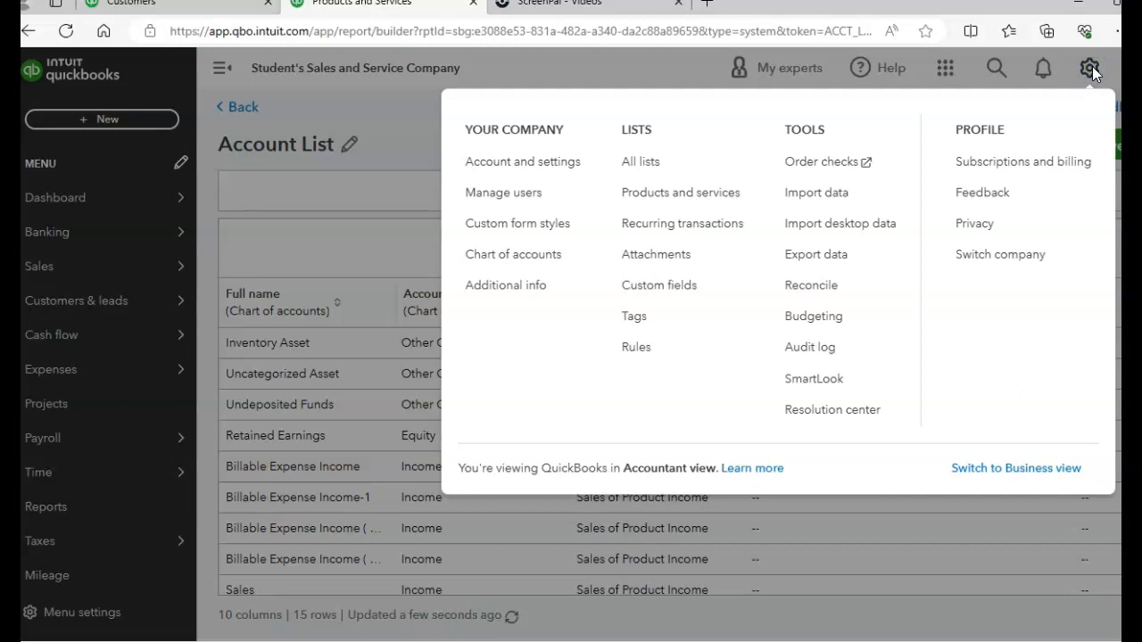
left_click(523, 256)
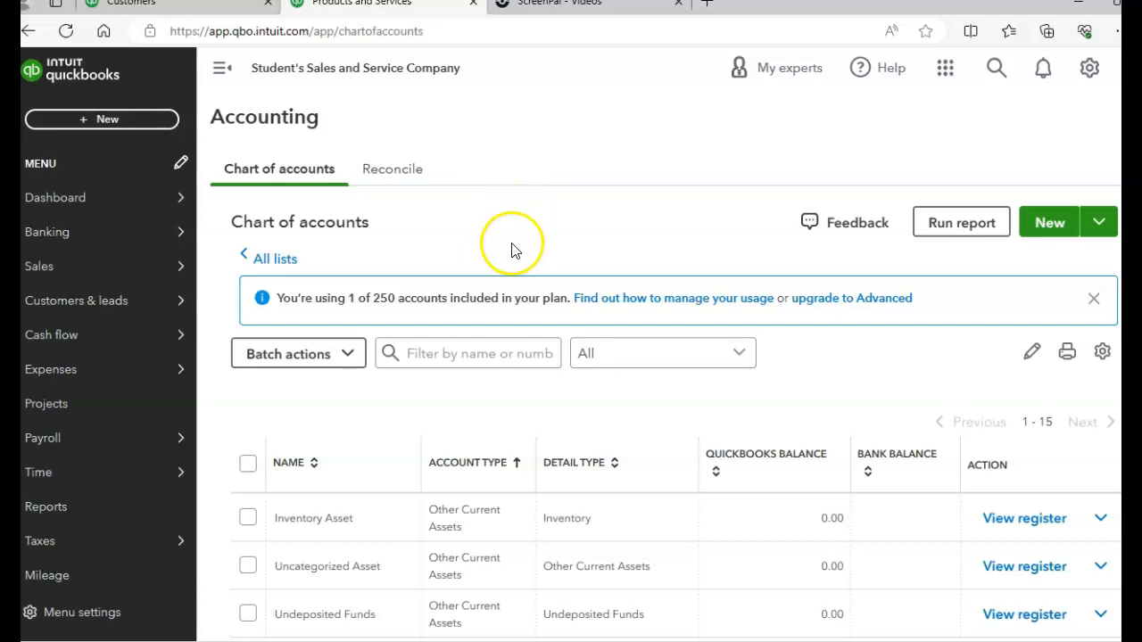
Review the chart of accounts in batch edit mode, and view the blank new account form before closing it
left_click(1029, 354)
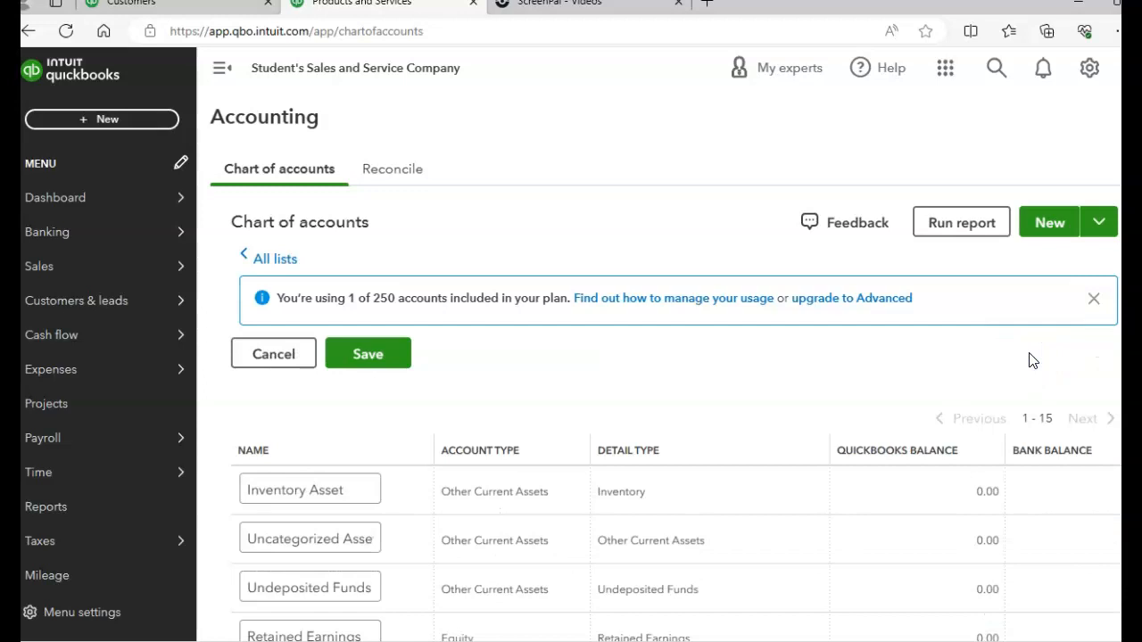
scroll(676, 414, "down", 2)
scroll(676, 414, "up", 2)
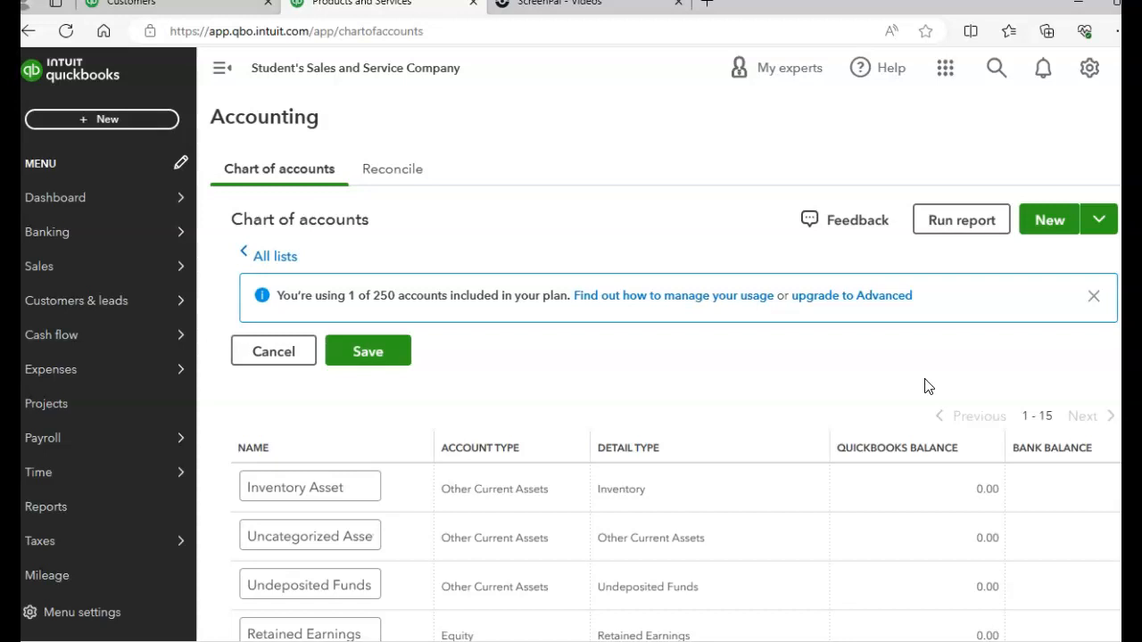
left_click(1044, 224)
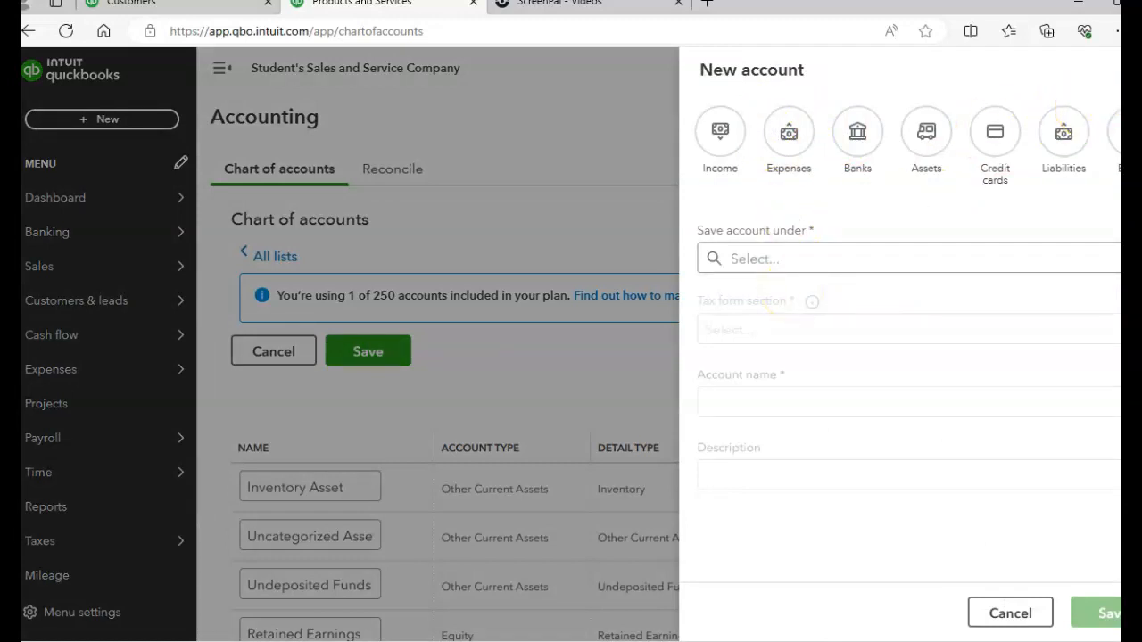
left_click(1133, 69)
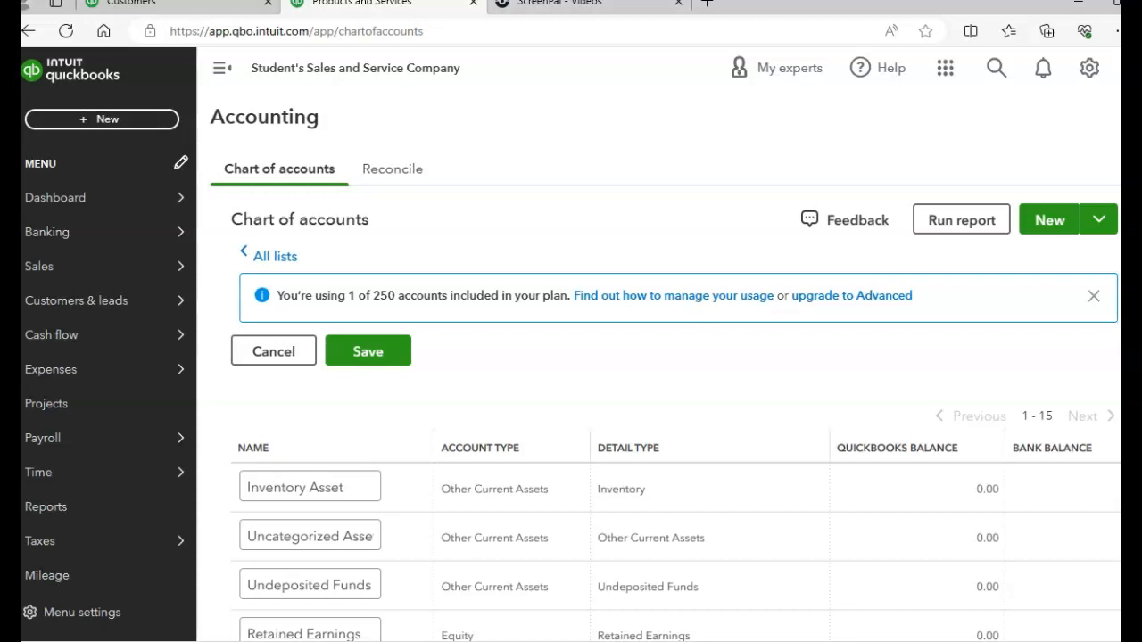
Start a new journal entry and activate its first line
left_click(123, 119)
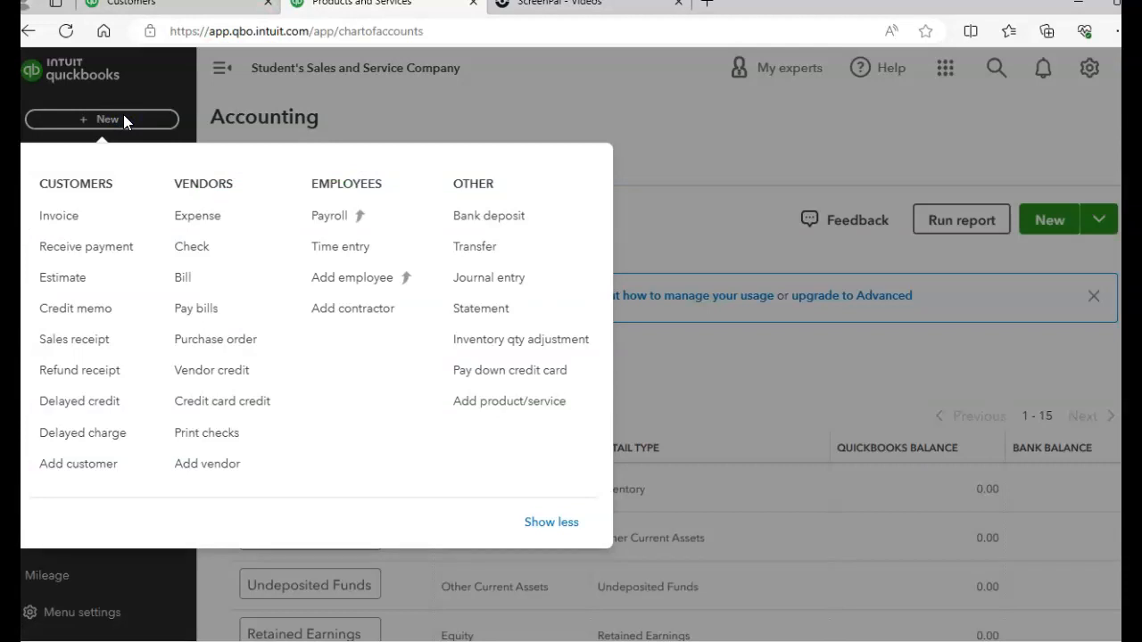
left_click(488, 281)
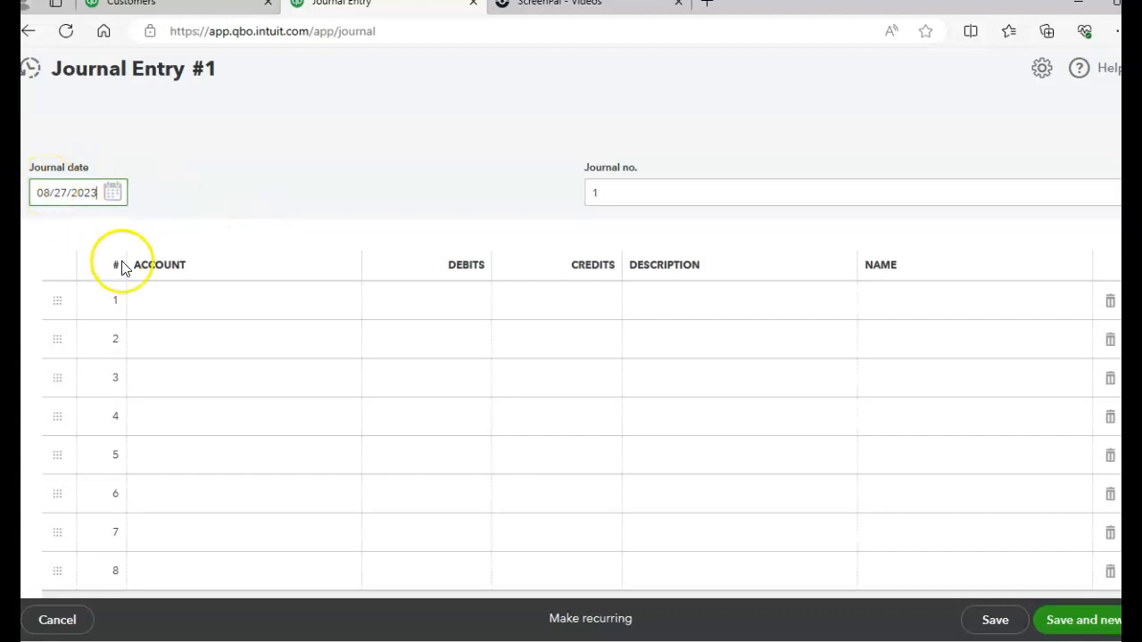
left_click(166, 317)
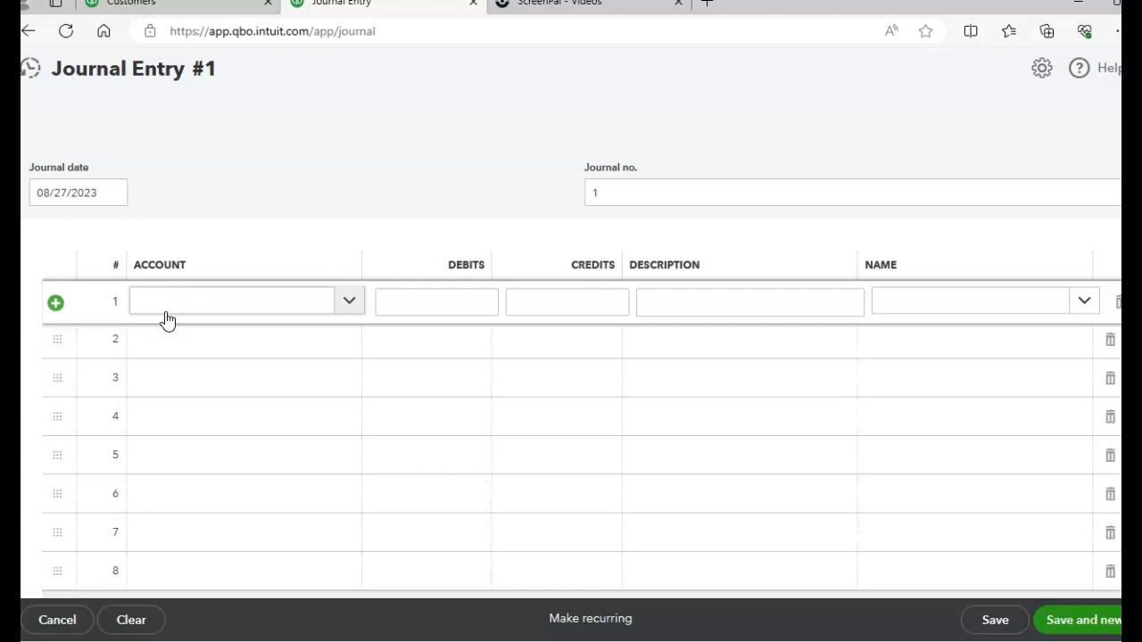
Create a Bank account named Checking with detail type Cash on hand for journal line 1, leaving the tracking start date unset
left_click(349, 303)
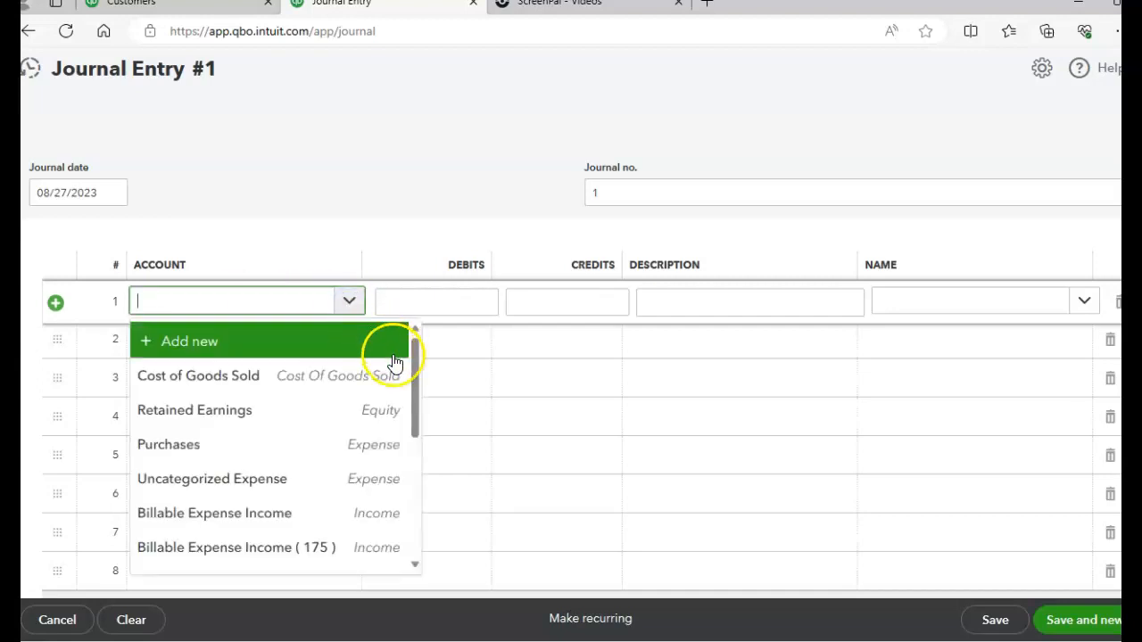
mouse_move(413, 382)
left_mouse_down()
mouse_move(421, 512)
mouse_move(427, 378)
left_mouse_up()
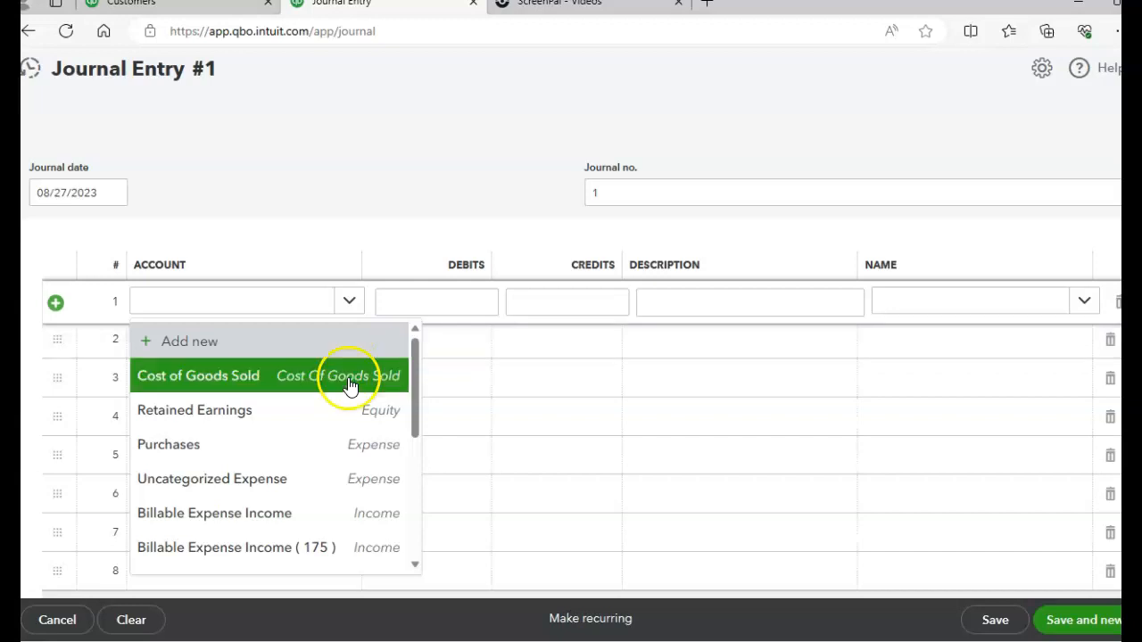
left_click(234, 349)
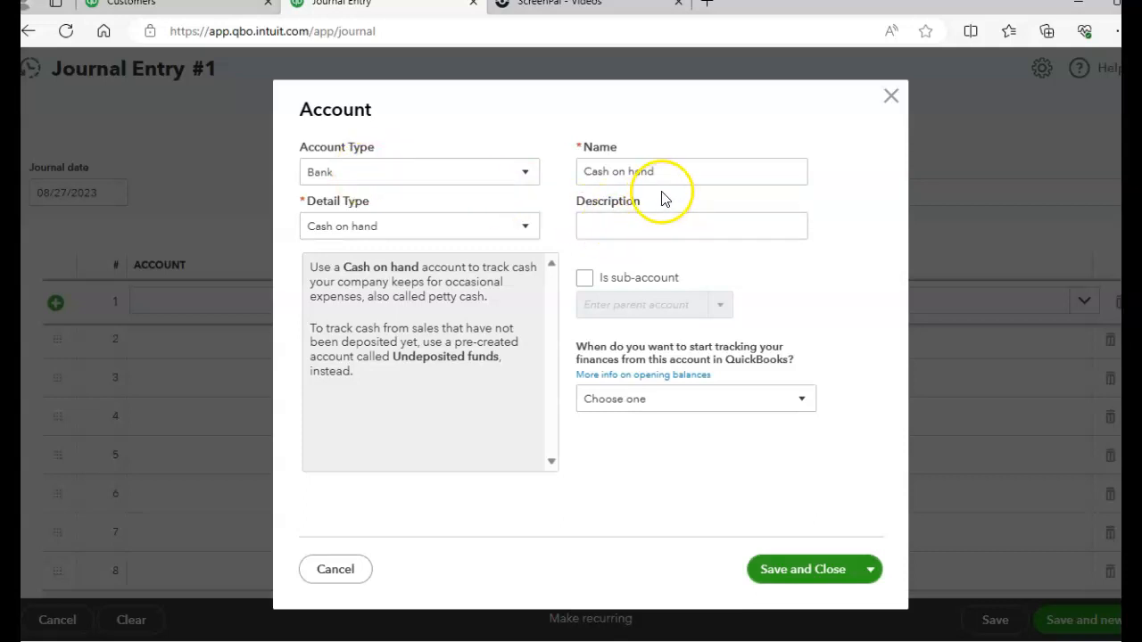
left_click_drag(684, 175, 556, 168)
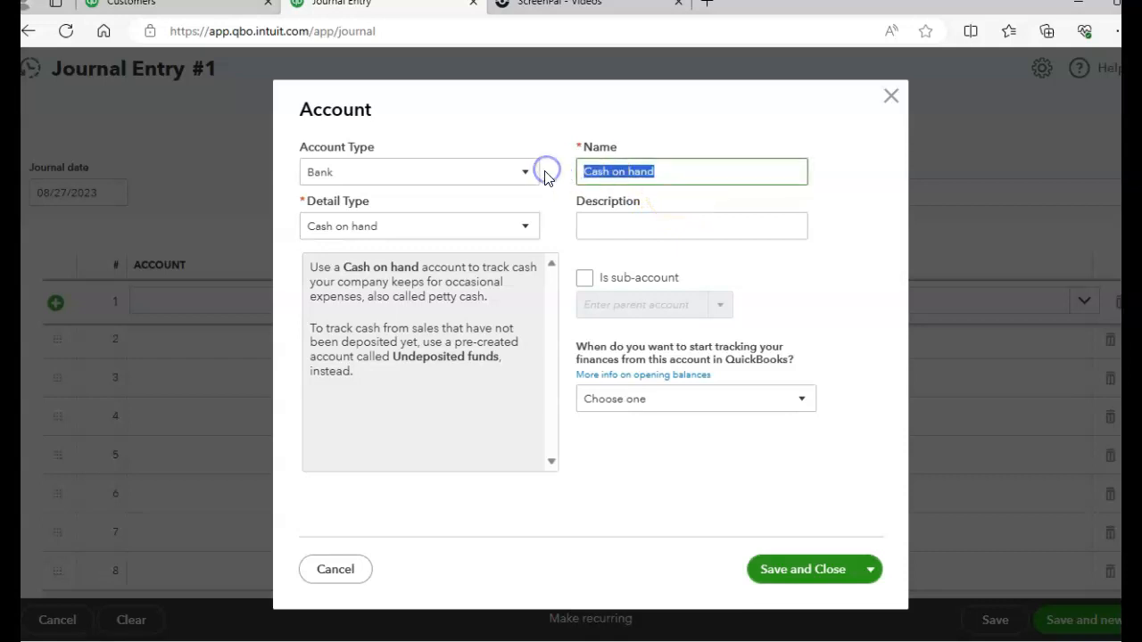
type("Checking")
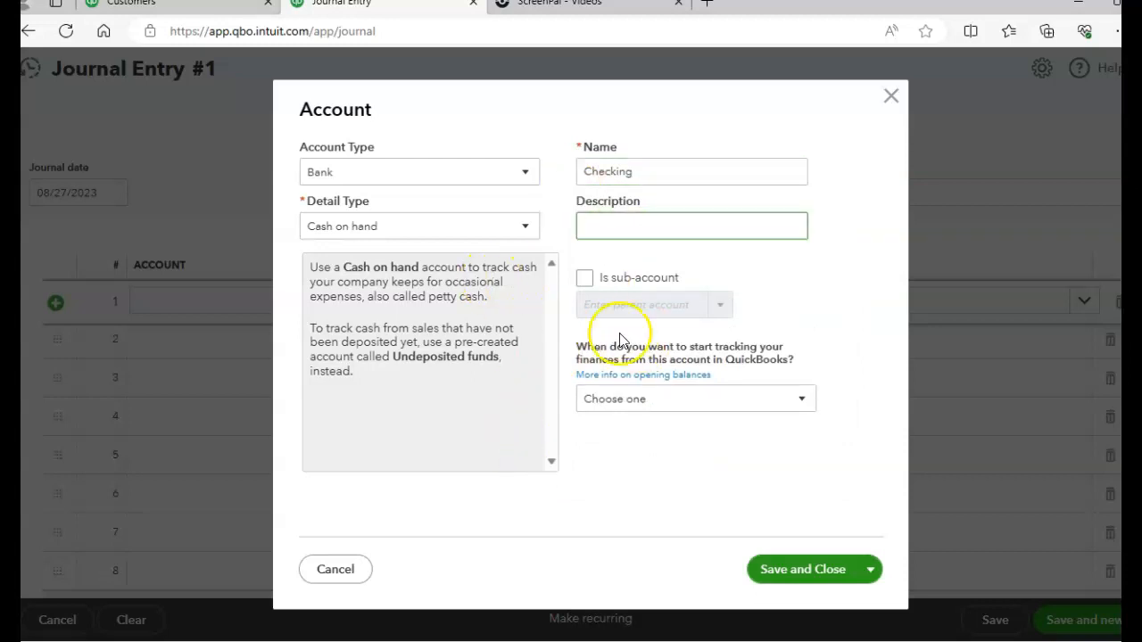
left_click(801, 401)
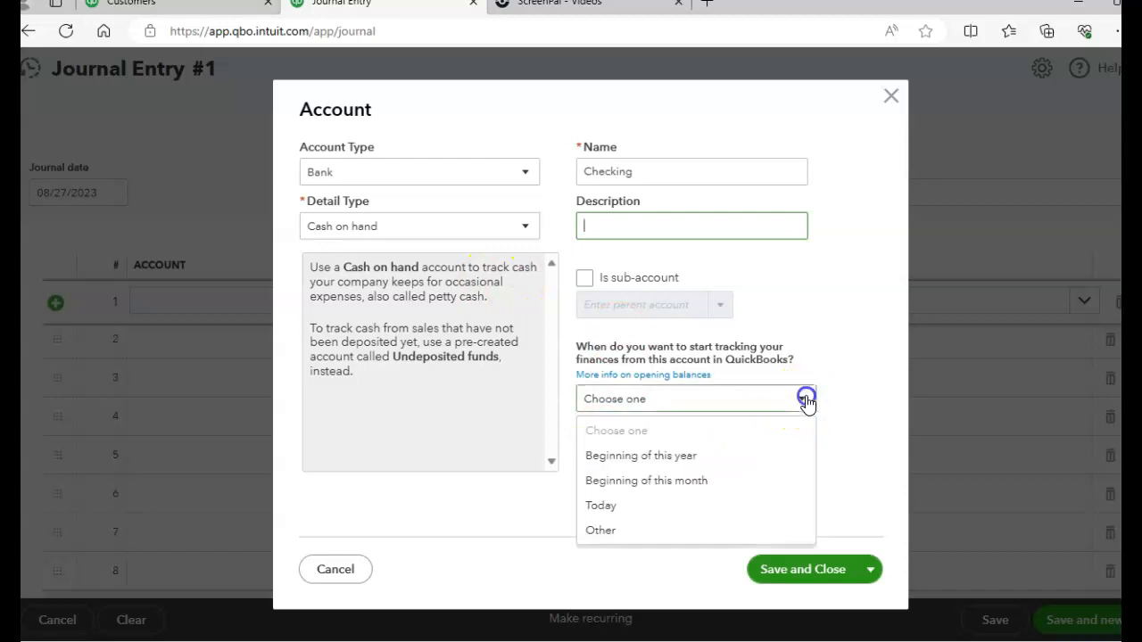
left_click(861, 390)
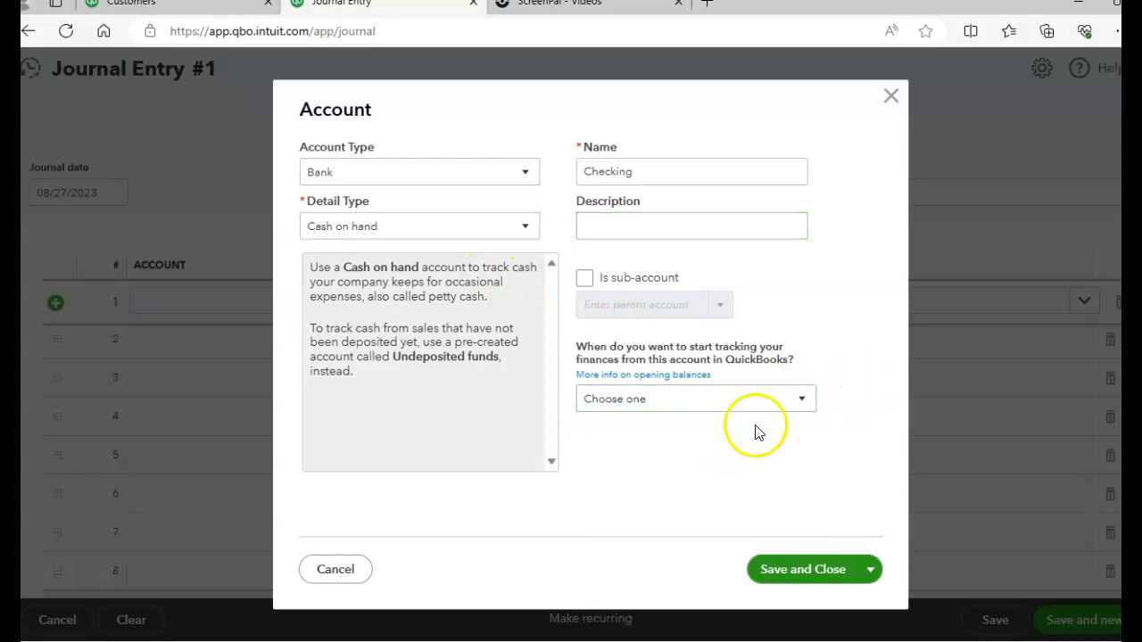
left_click(805, 571)
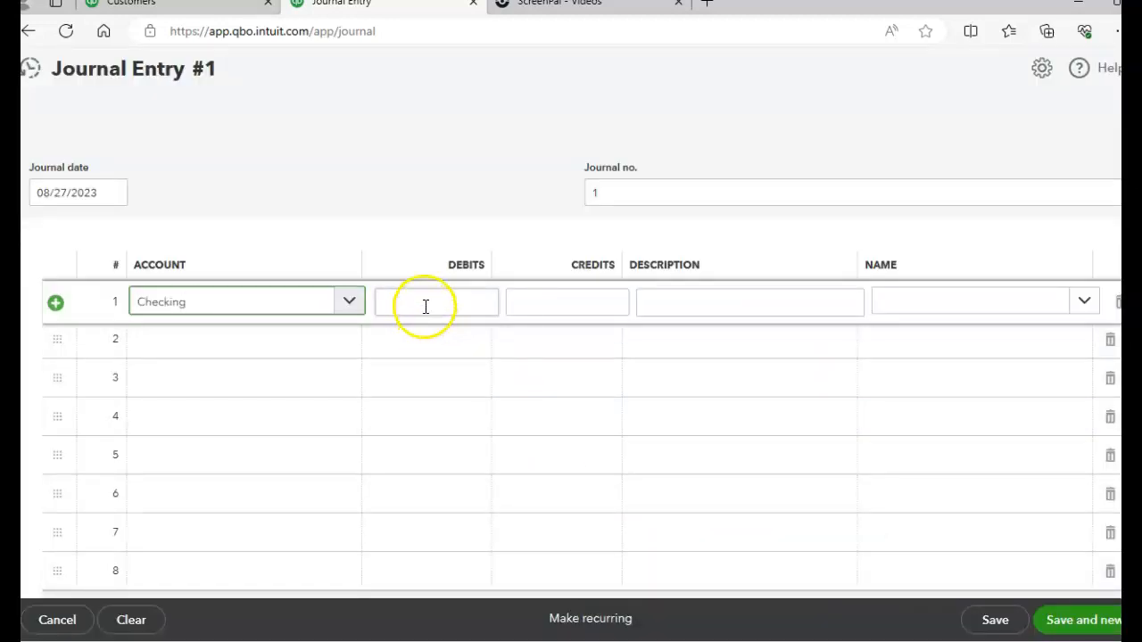
Enter a debit of 50,000 for Checking on journal line 1
left_click(425, 305)
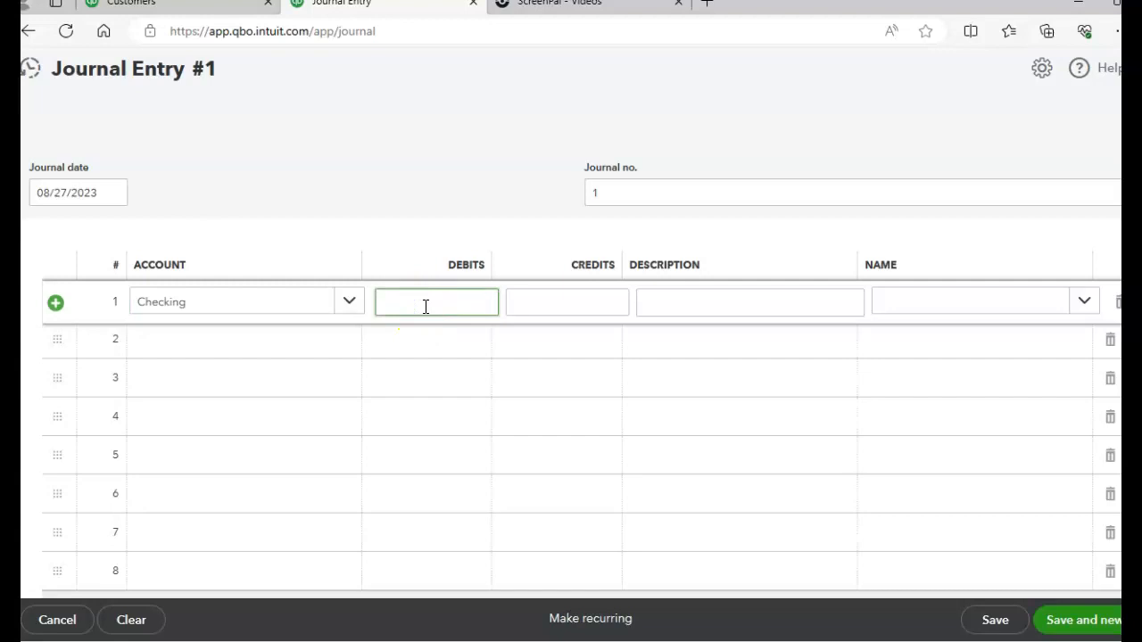
type("50,000")
key("Tab")
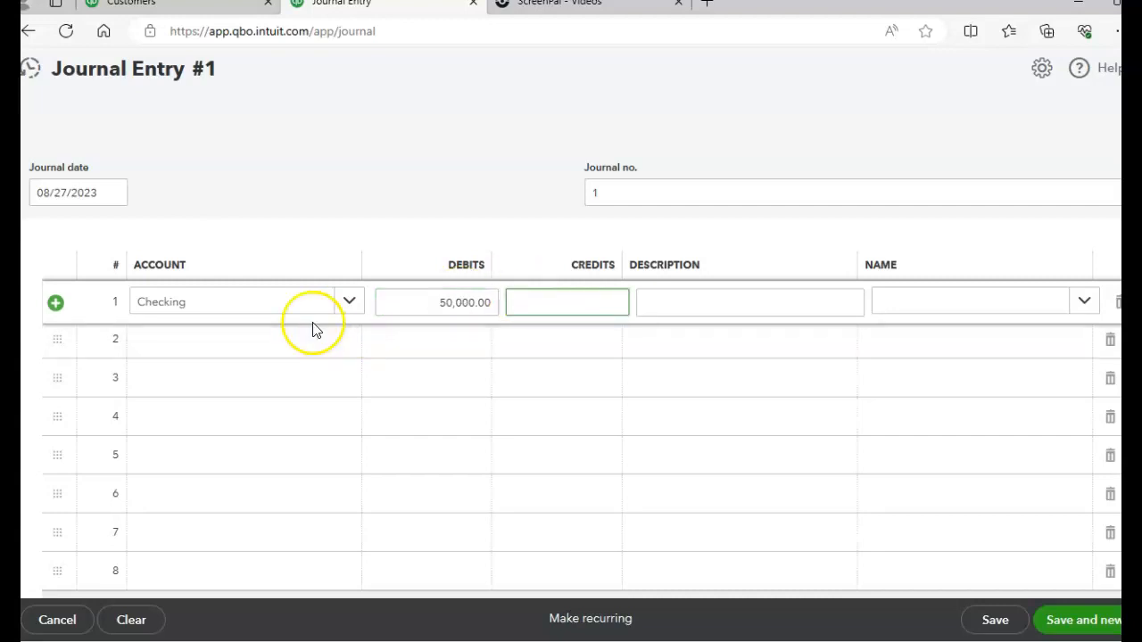
Create a Fixed Assets account with detail type Fixed Asset Computers for journal line 2, keeping the suggested name and leaving depreciation tracking off
left_click(230, 351)
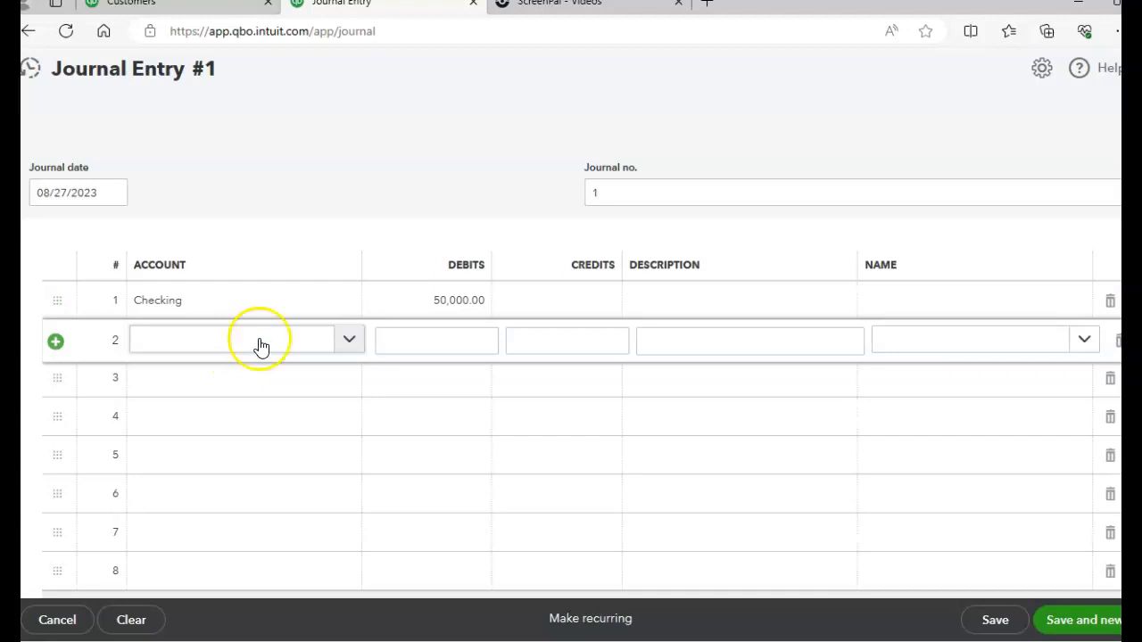
left_click(349, 344)
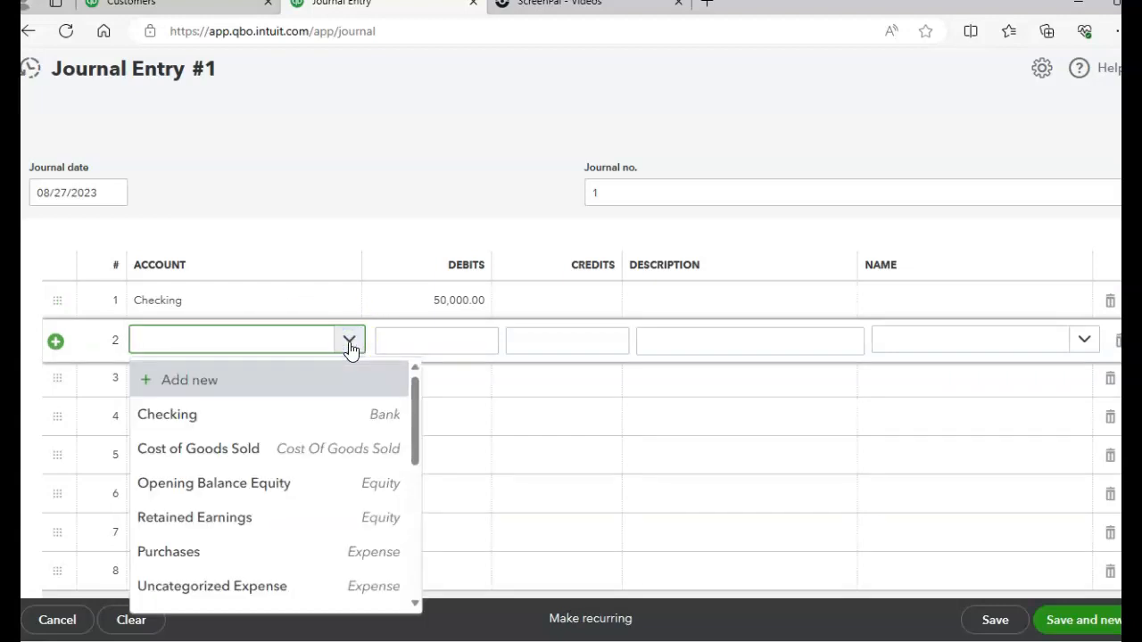
left_click(255, 391)
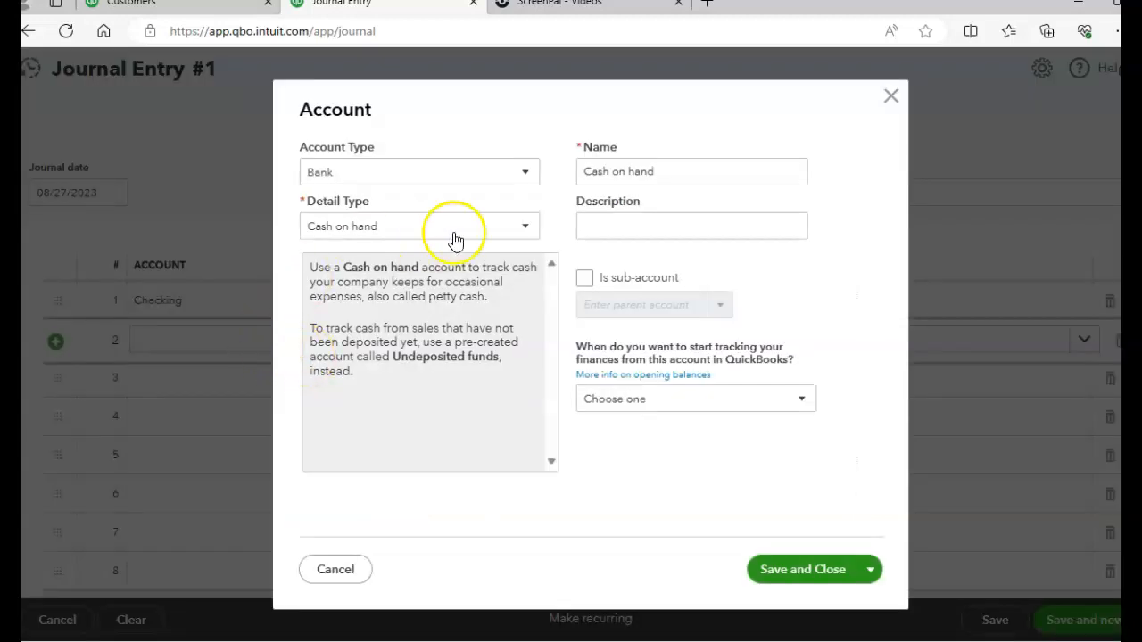
left_click(527, 176)
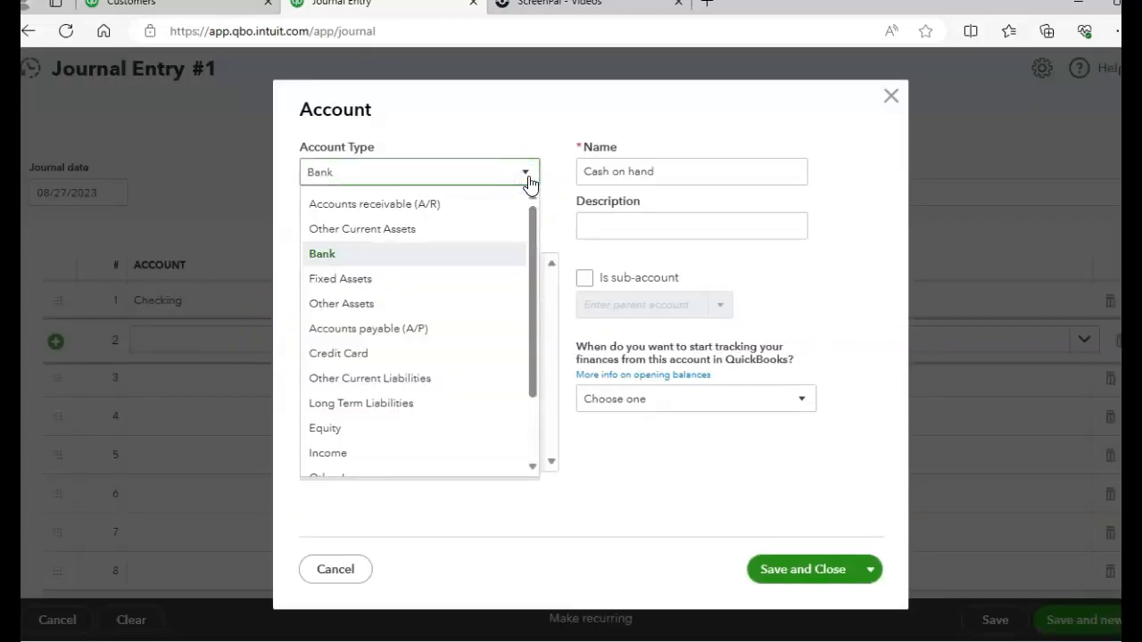
left_click(355, 278)
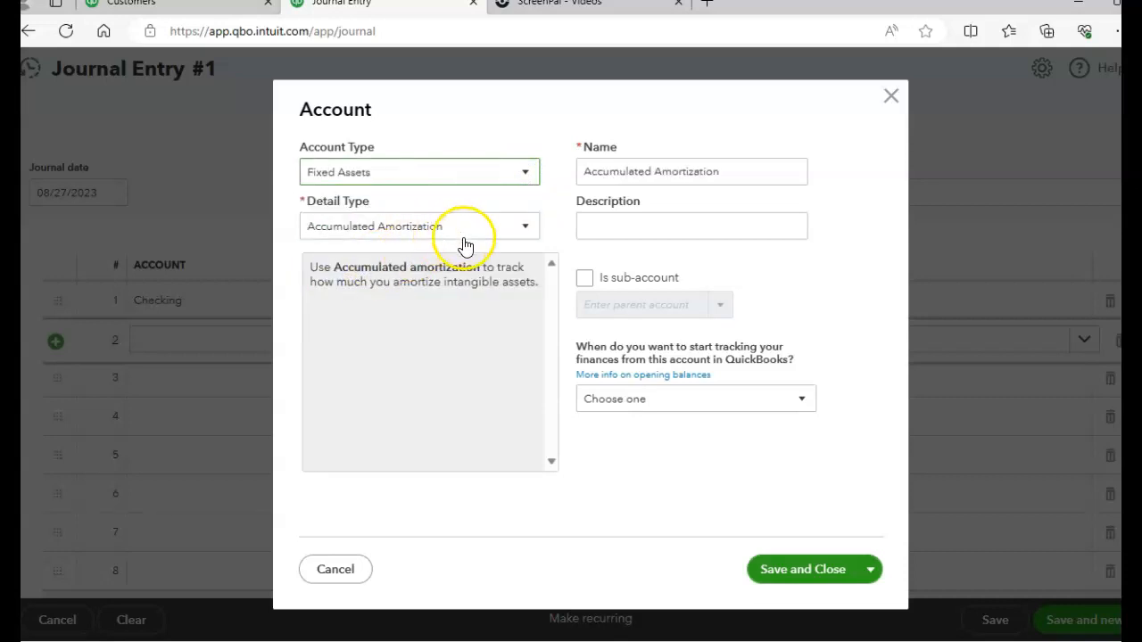
left_click(529, 231)
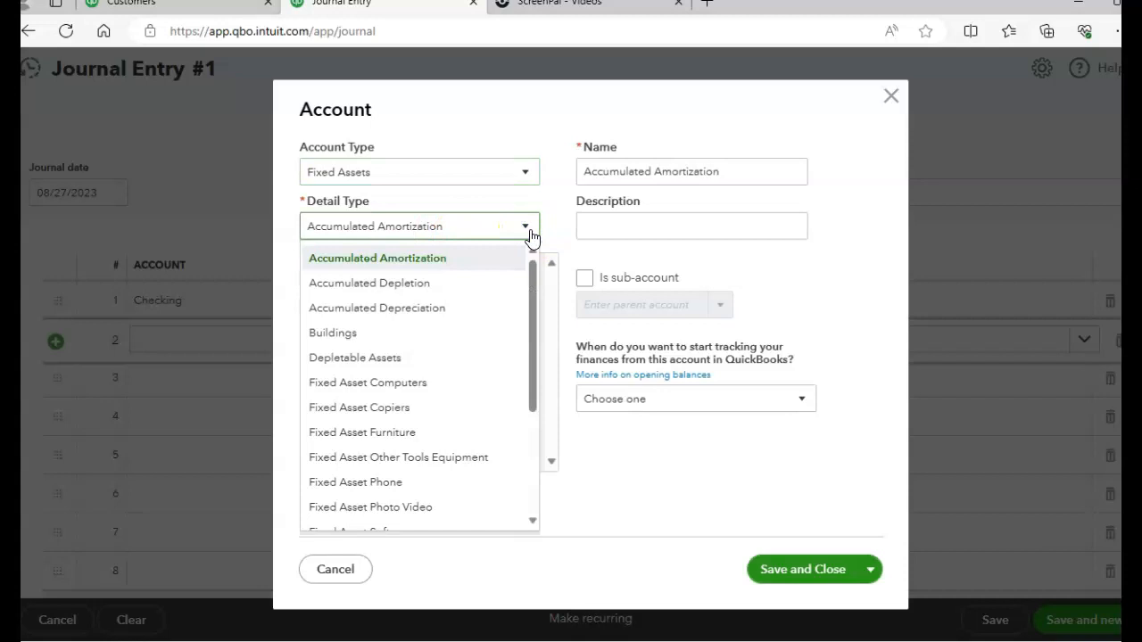
left_click(530, 230)
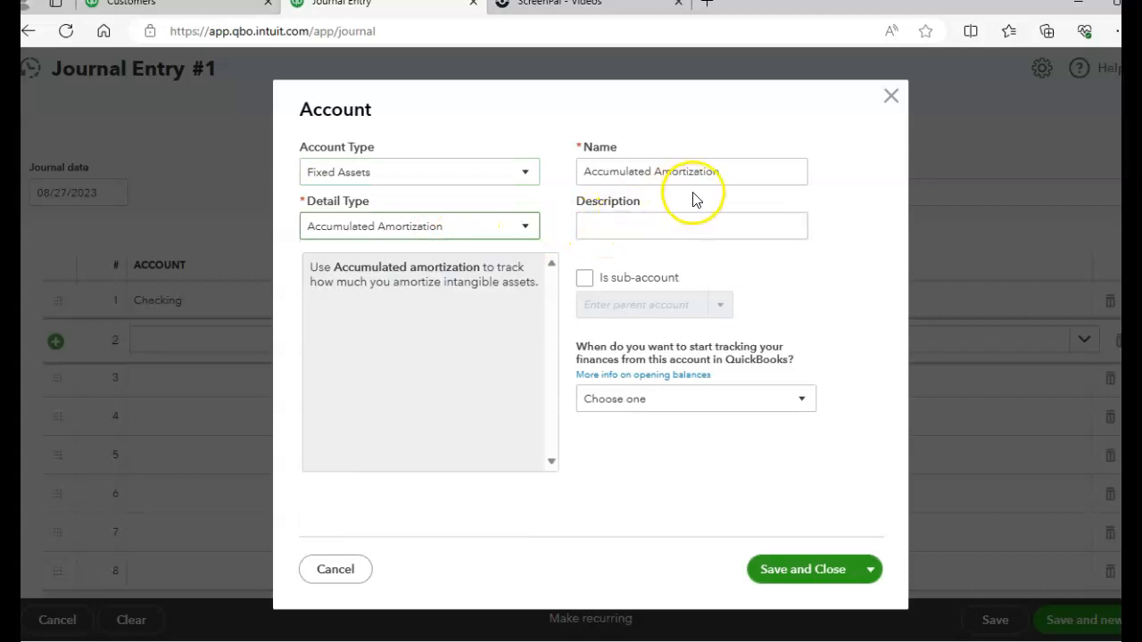
left_click(526, 233)
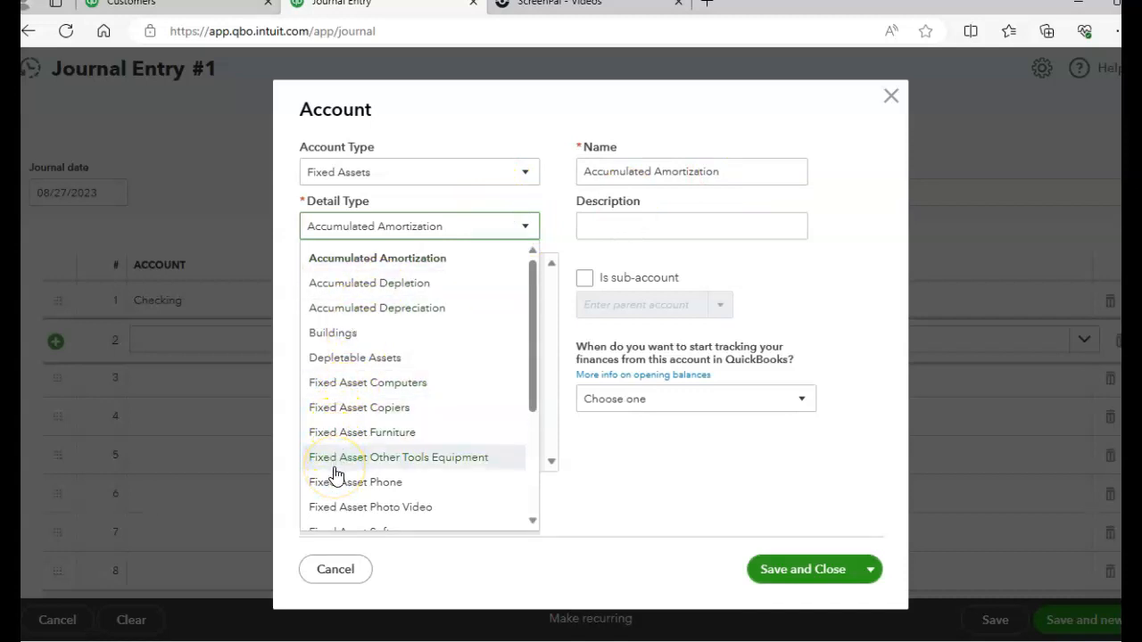
left_click(333, 384)
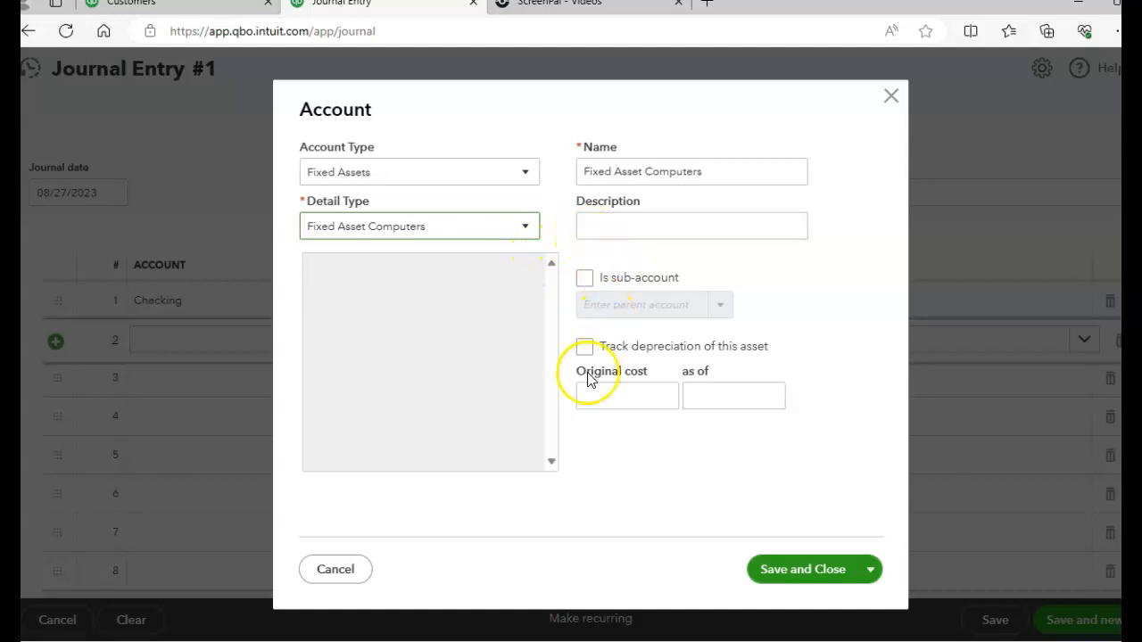
left_click(789, 577)
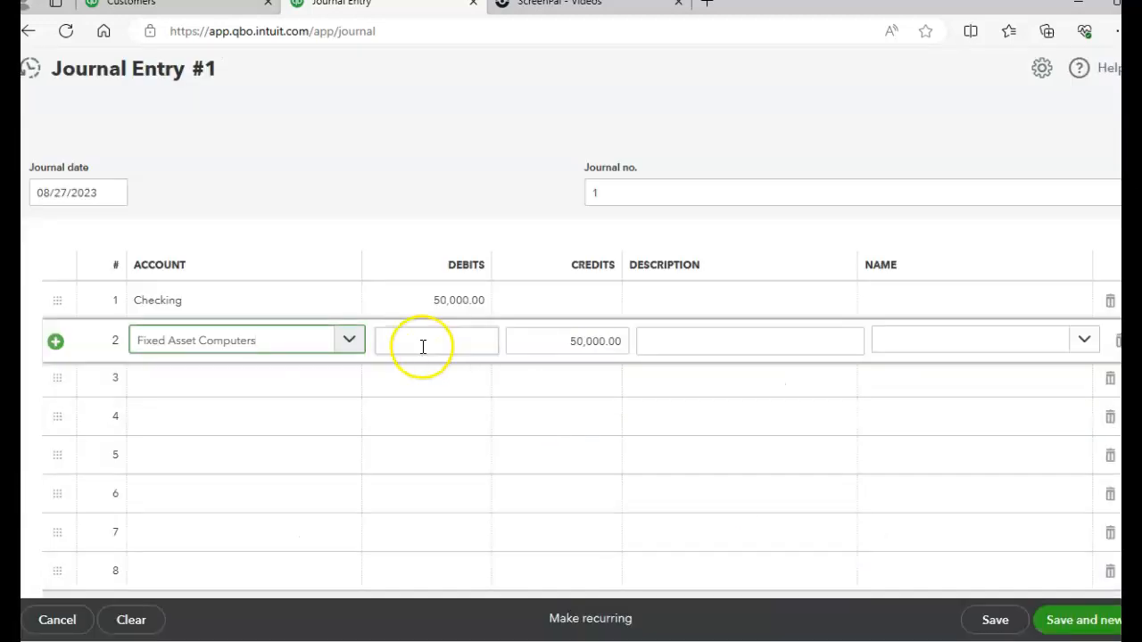
Enter a debit of 10,000 for Fixed Asset Computers on journal line 2
left_click(443, 343)
type("10,000")
key("Tab")
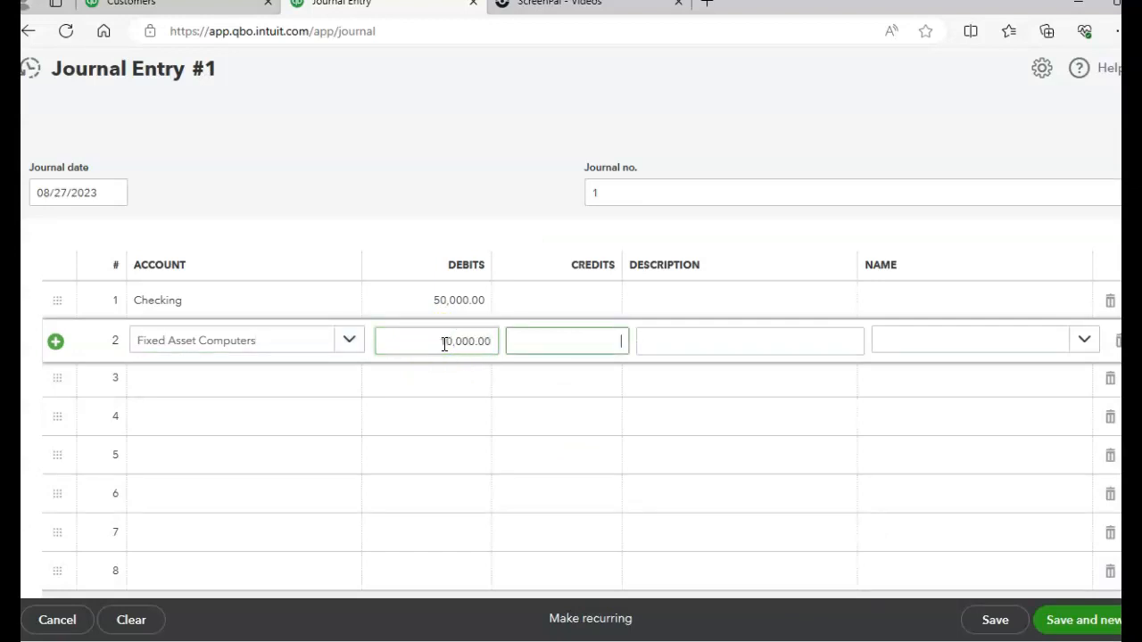
Create an Equity account with detail type Common Stock for journal line 3, keeping the suggested name and leaving the tracking start date unset
left_click(211, 366)
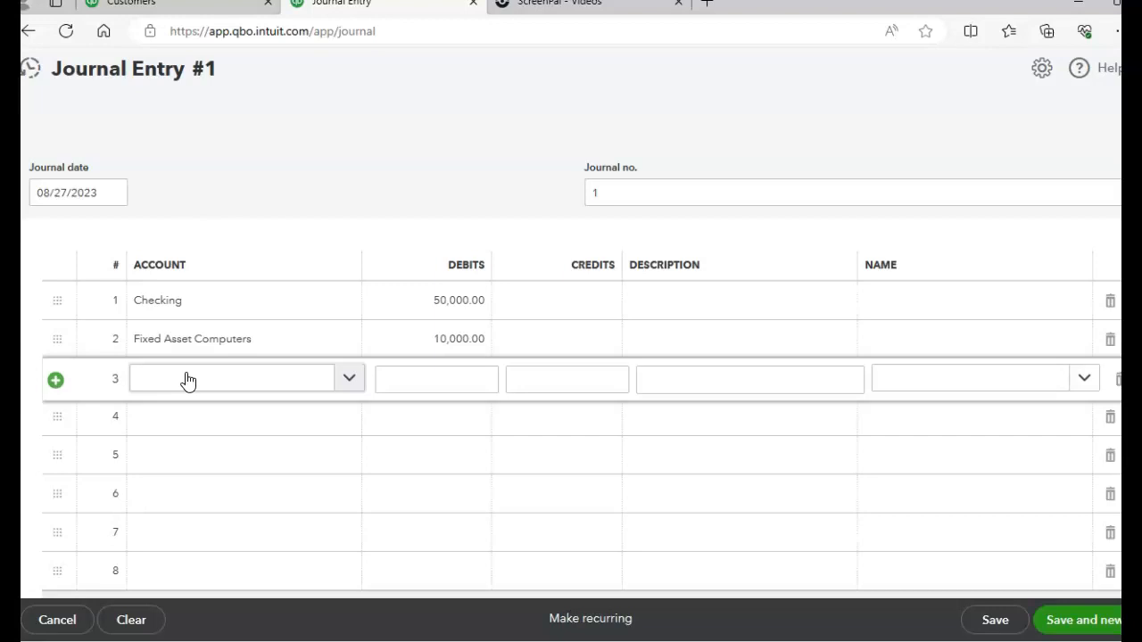
left_click(337, 386)
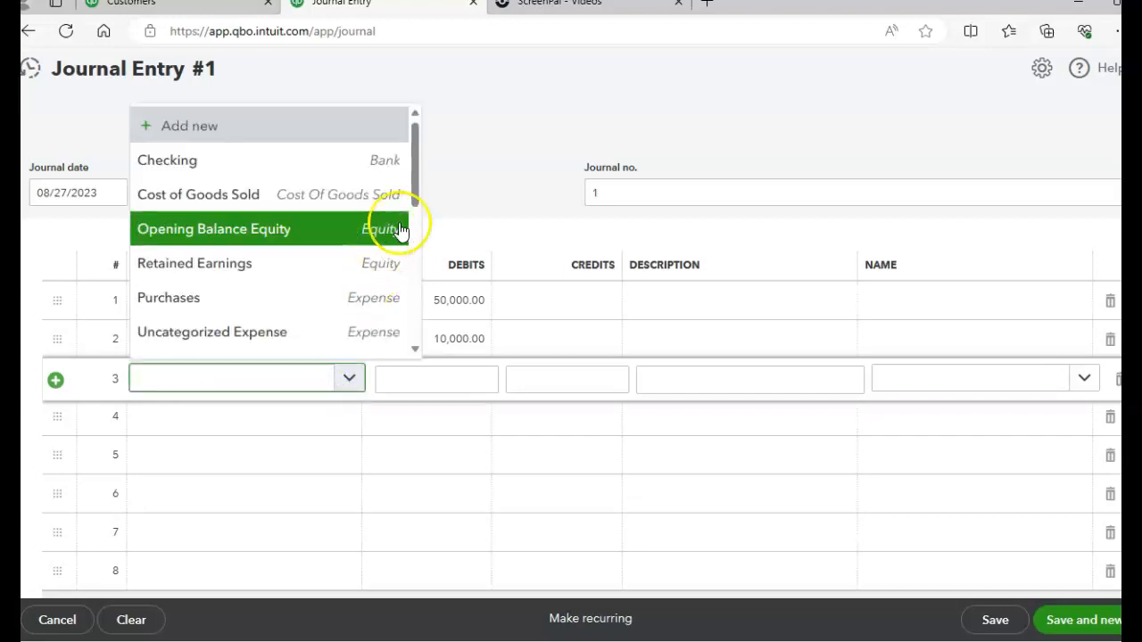
left_click_drag(426, 236, 434, 152)
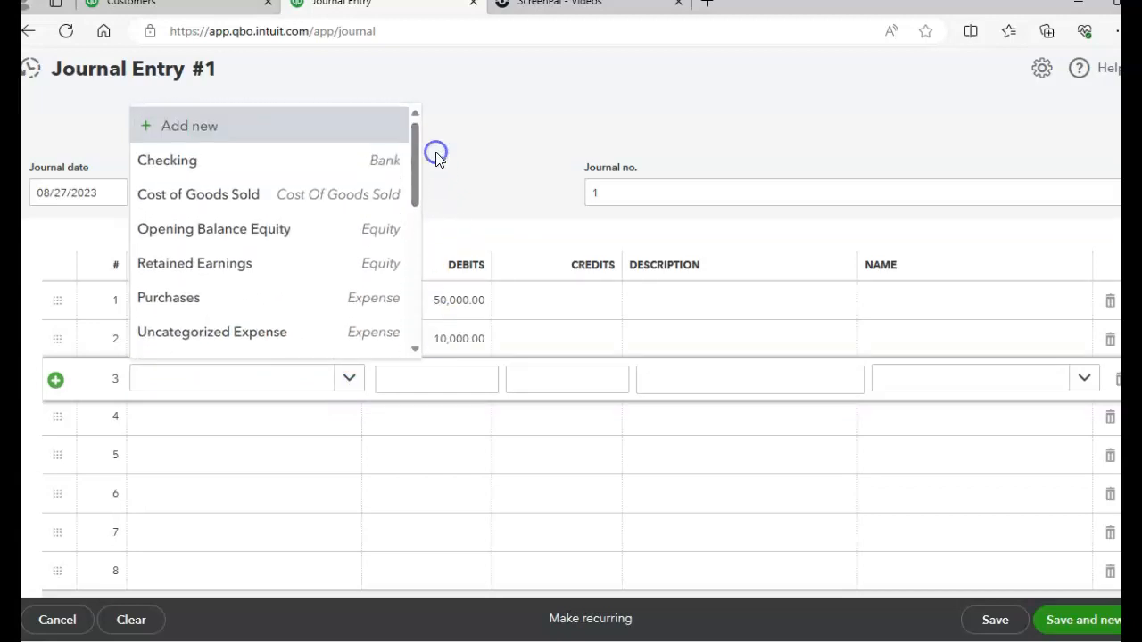
left_click(274, 132)
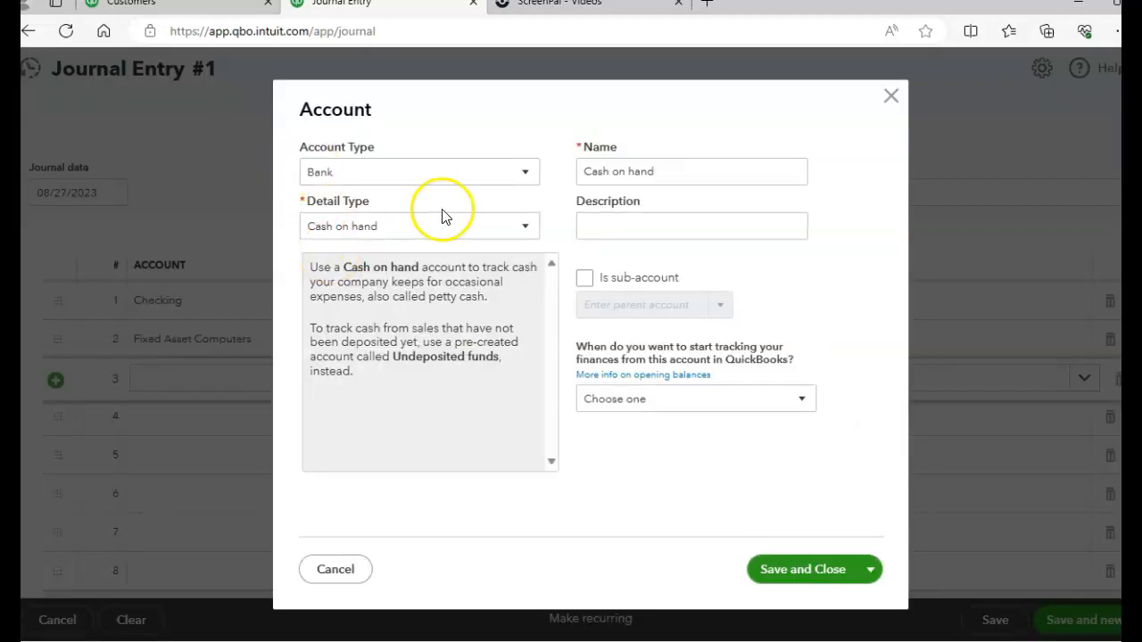
left_click(520, 175)
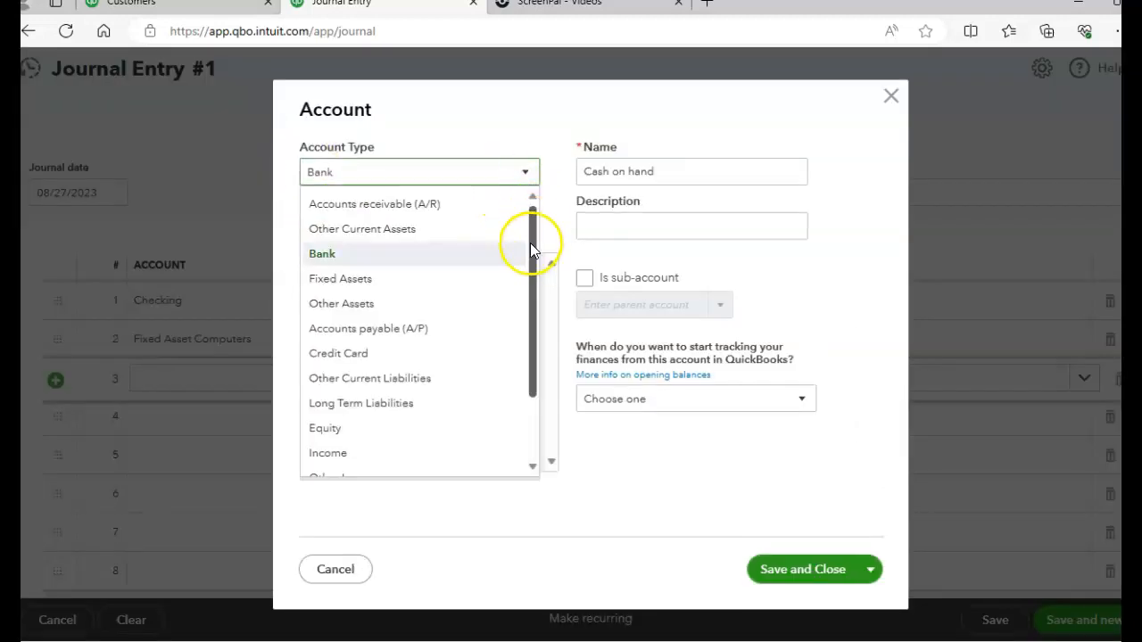
left_click_drag(530, 282, 535, 327)
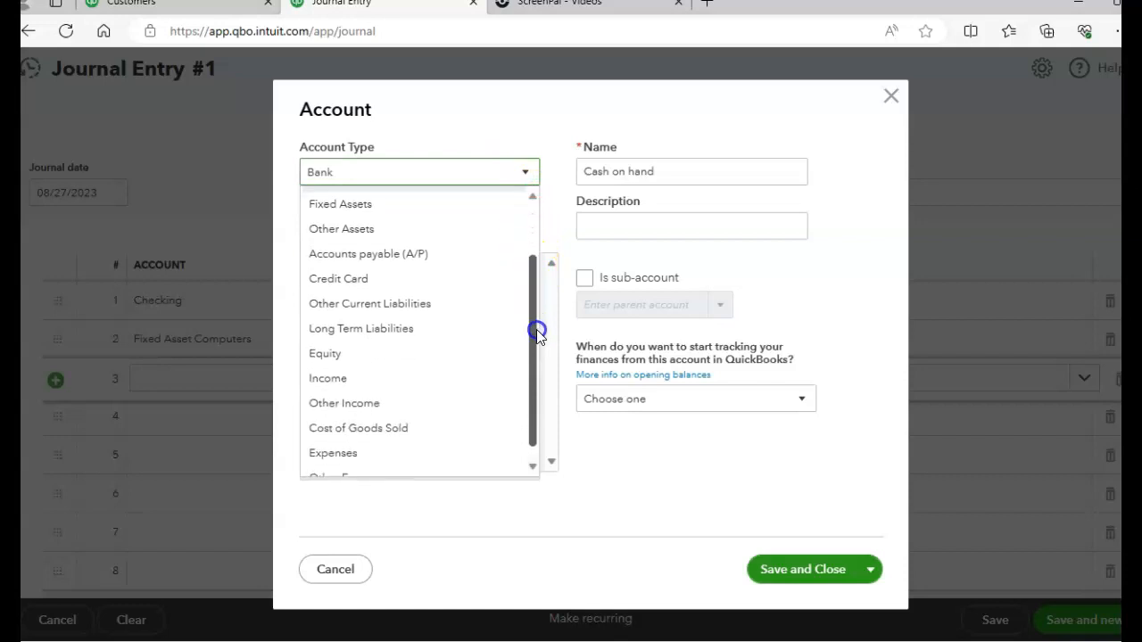
left_click(370, 357)
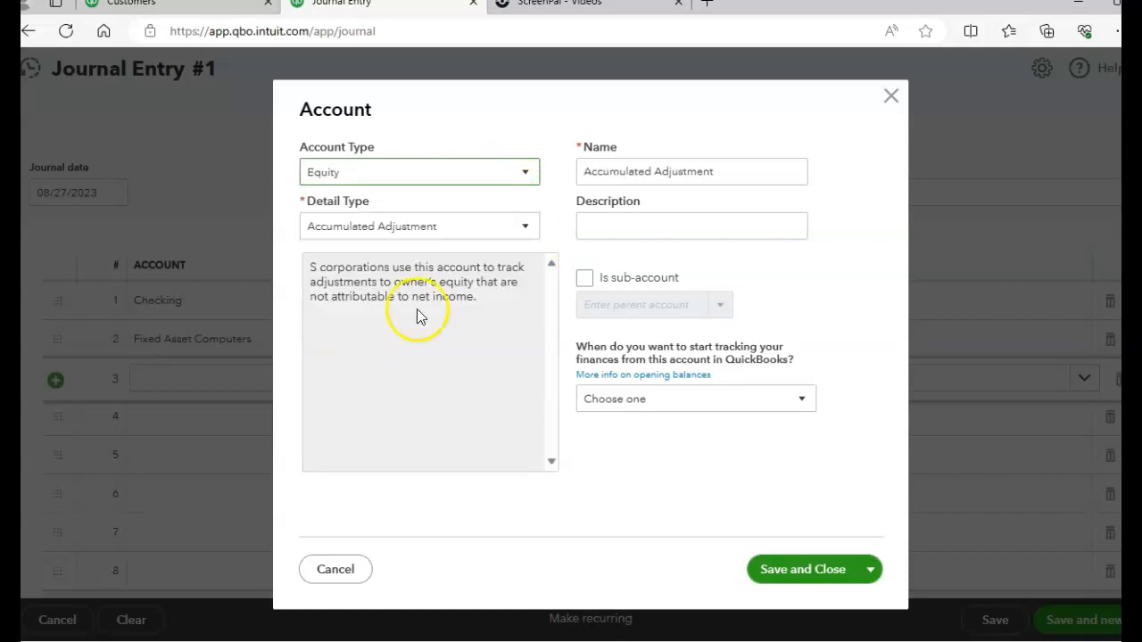
left_click(521, 230)
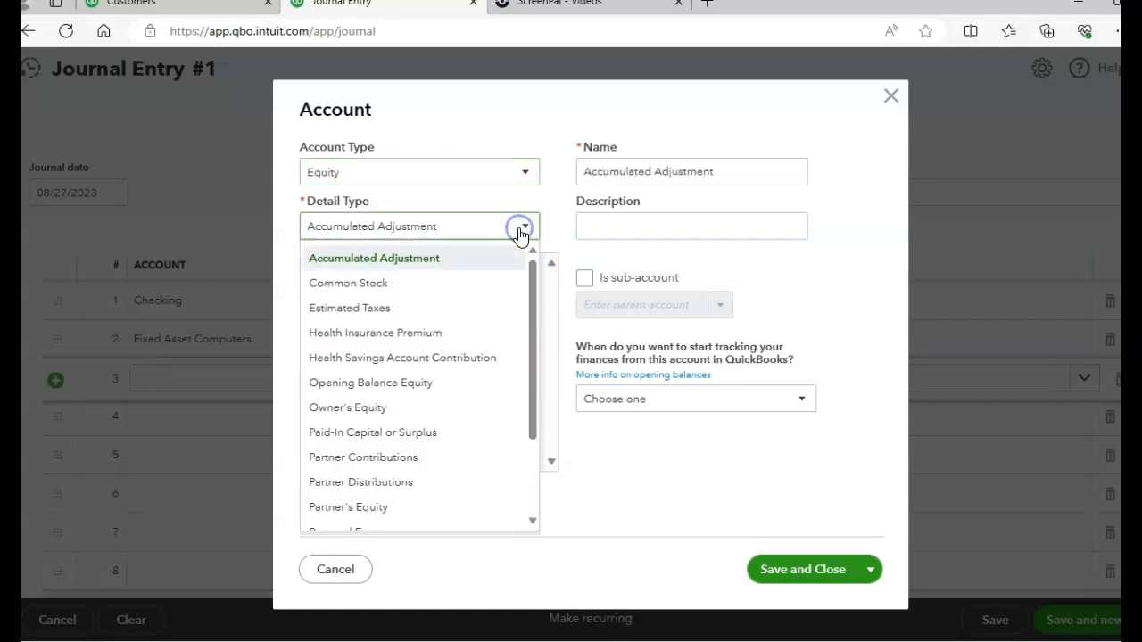
left_click(347, 284)
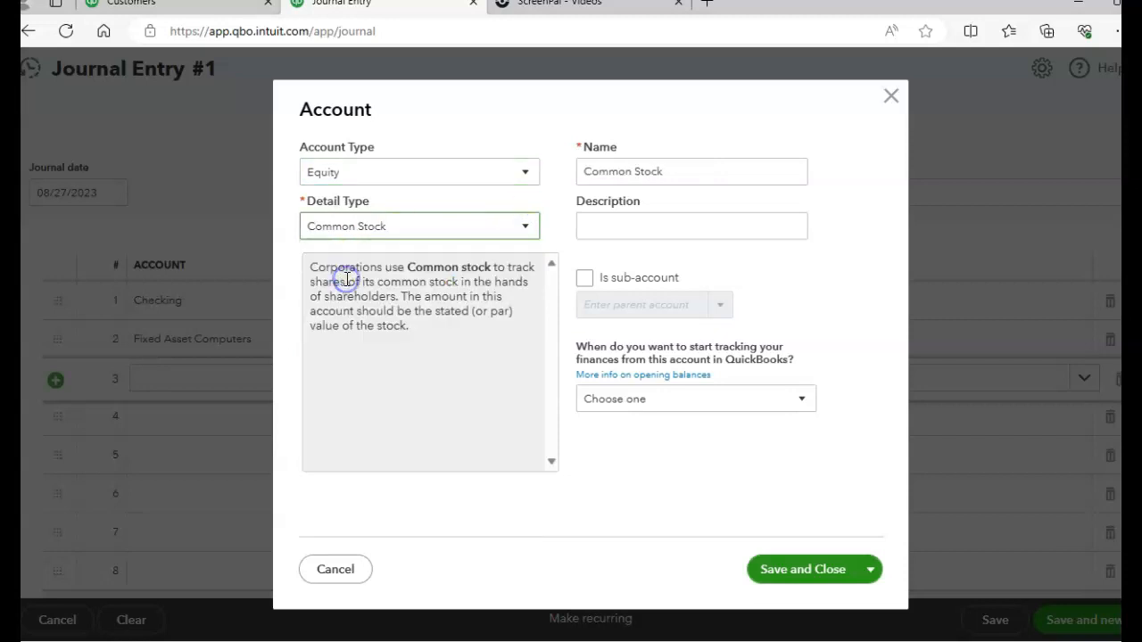
left_click(785, 569)
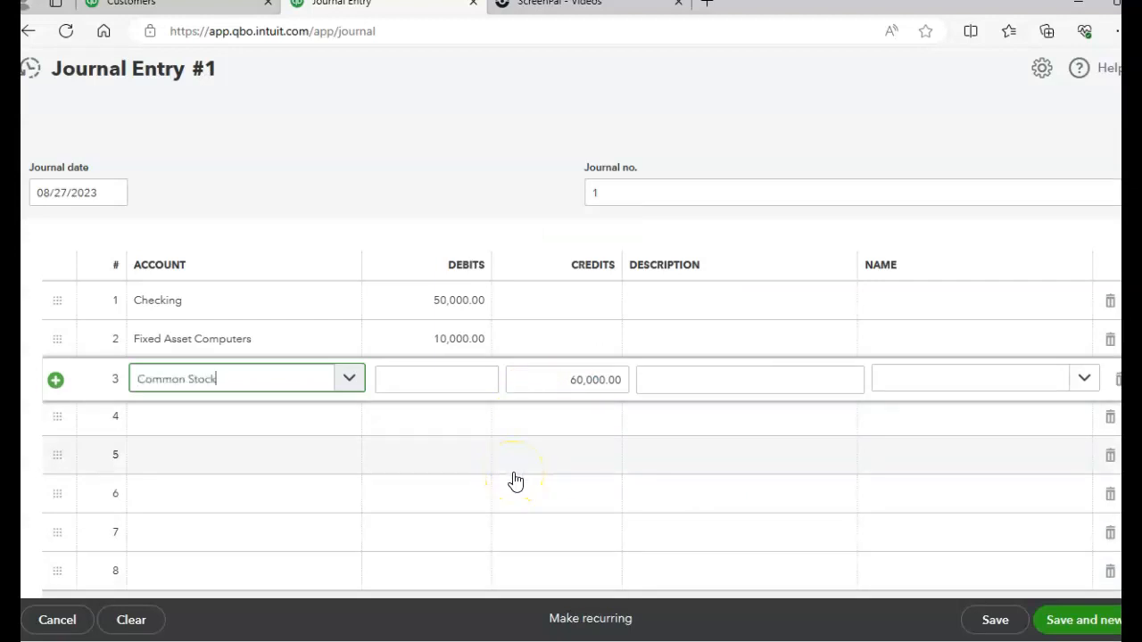
Describe the Common Stock journal line as "Owner Invested cash and computer equipment for stock"
left_click(674, 379)
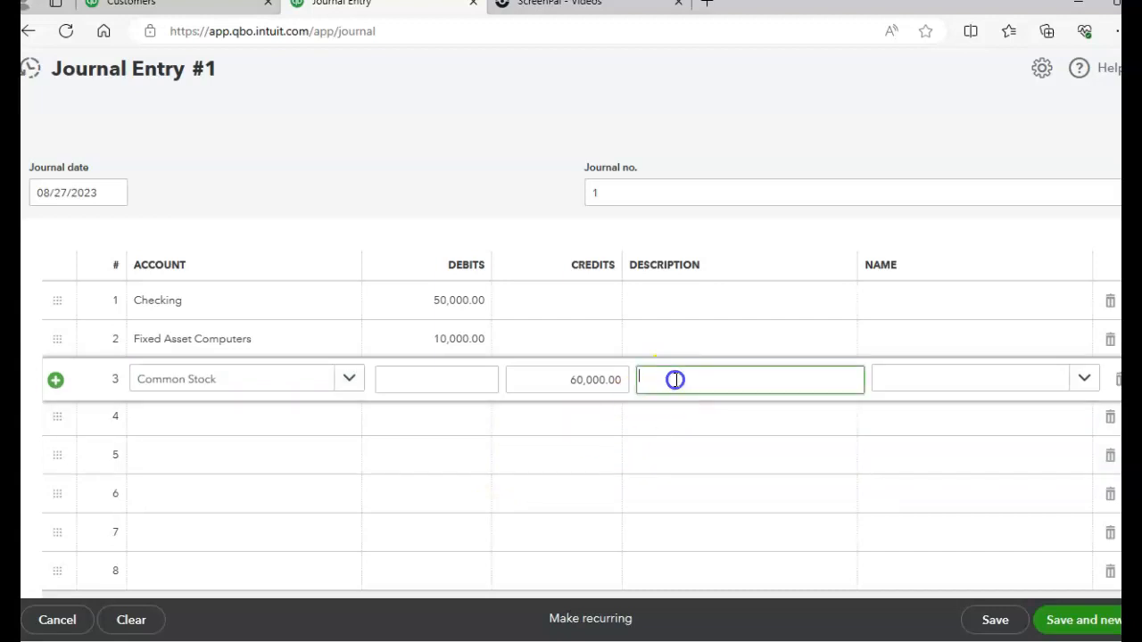
type("Owner Invested cash and")
key("BackSpace")
type("d computed")
key("BackSpace")
type("r equipm")
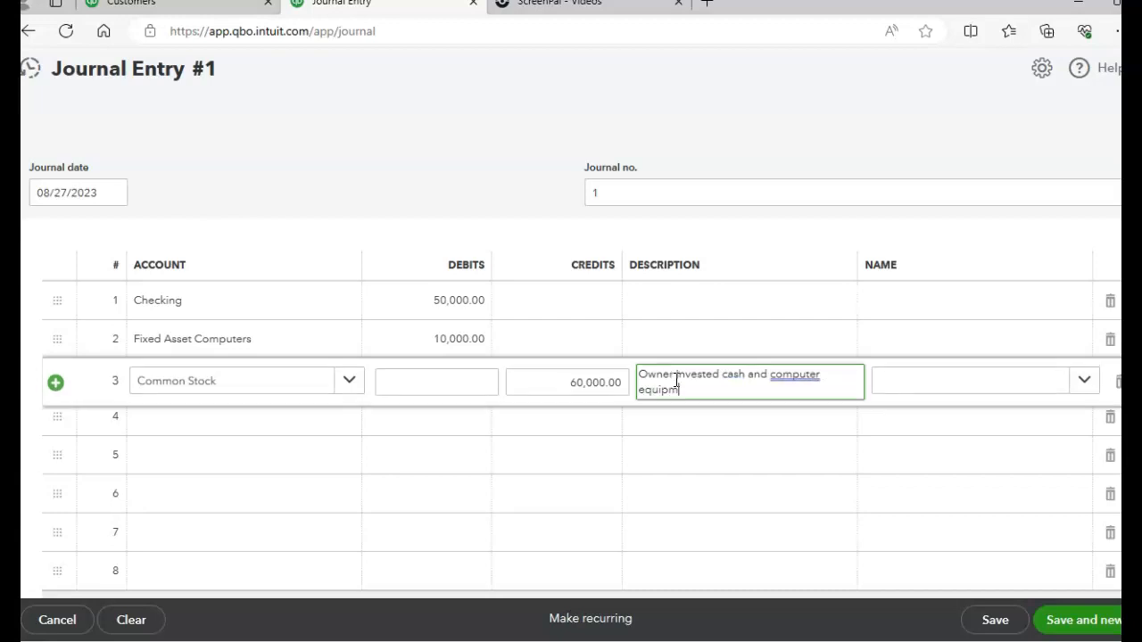
type("ent for stock")
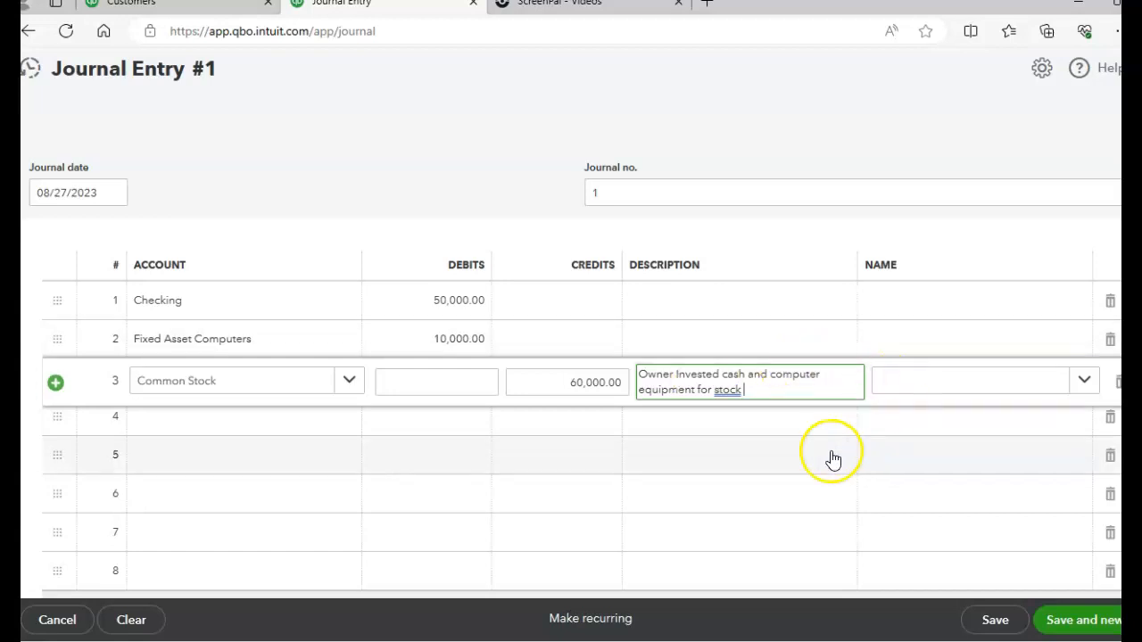
Save and close the journal entry, and review the account balances in the chart of accounts
left_click(1065, 622)
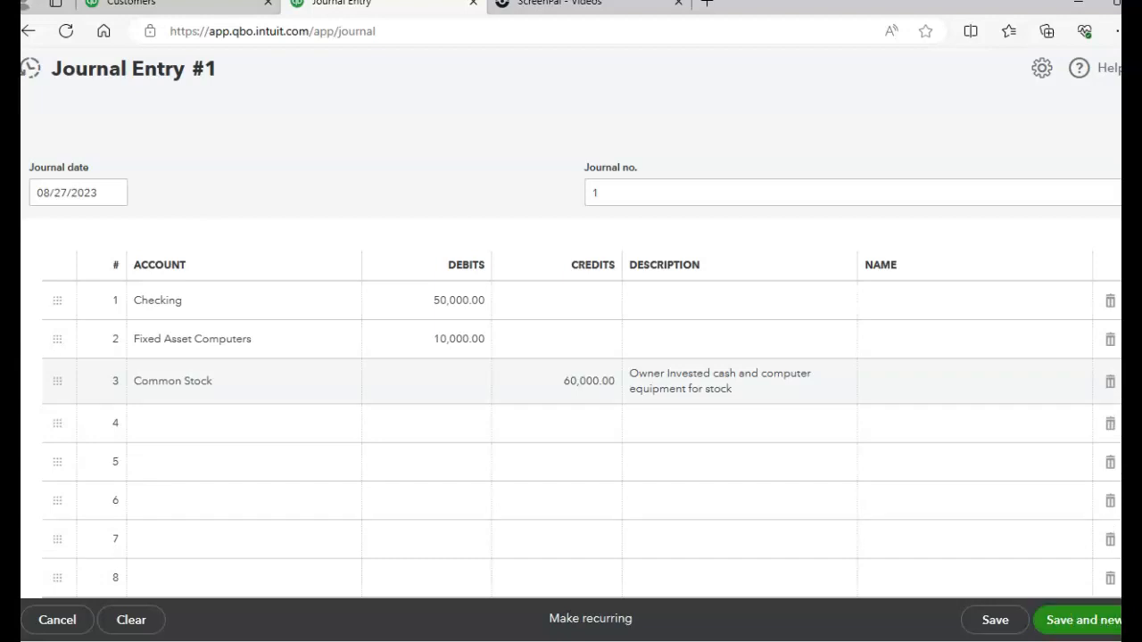
left_click(1060, 590)
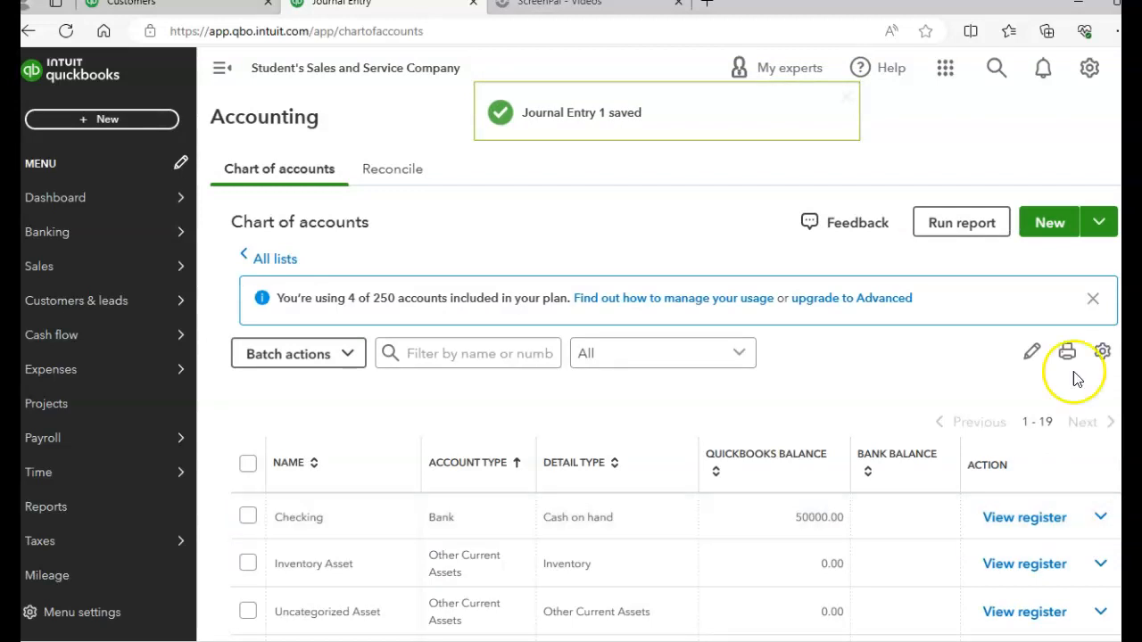
scroll(676, 401, "down", 3)
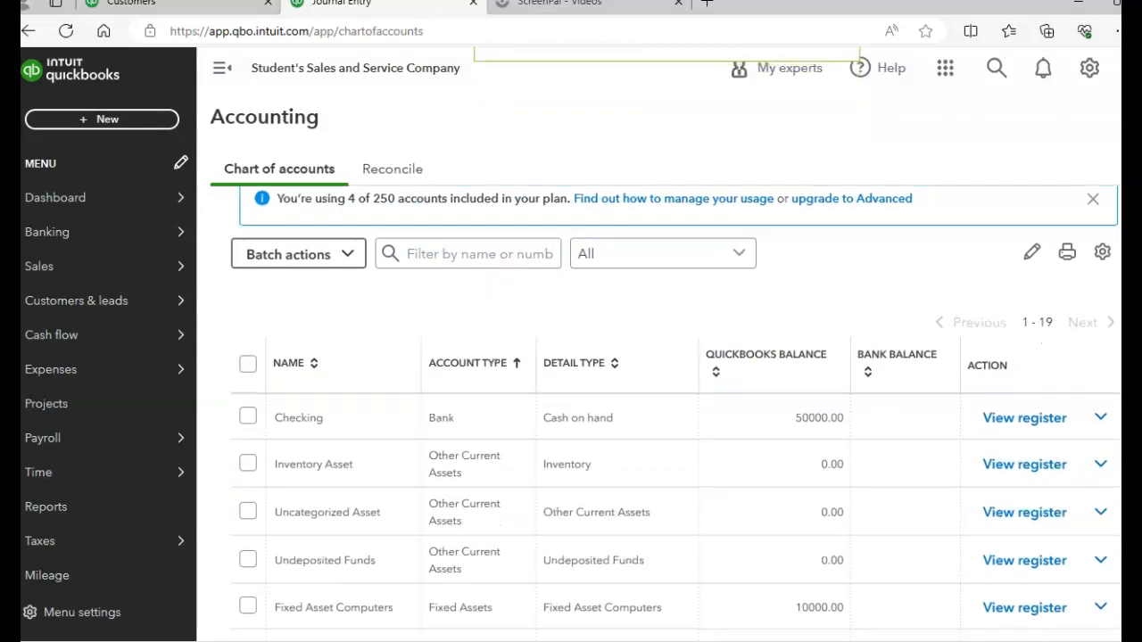
scroll(675, 402, "down", 1)
scroll(676, 401, "up", 1)
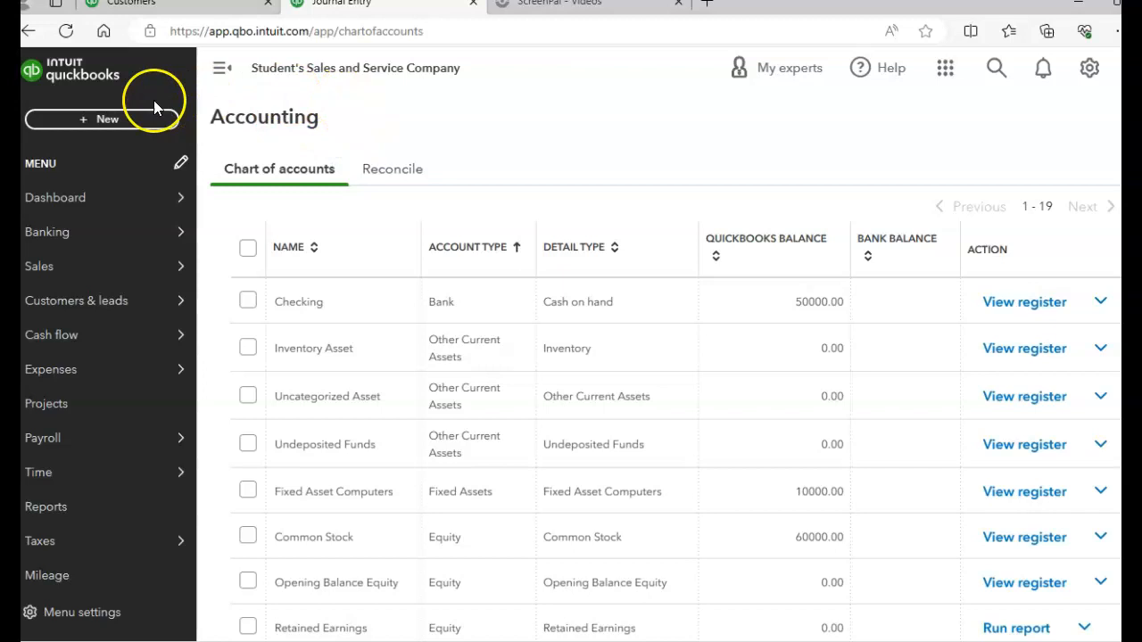
Start a new check and create the vendor Lake Insurance as its payee
left_click(122, 125)
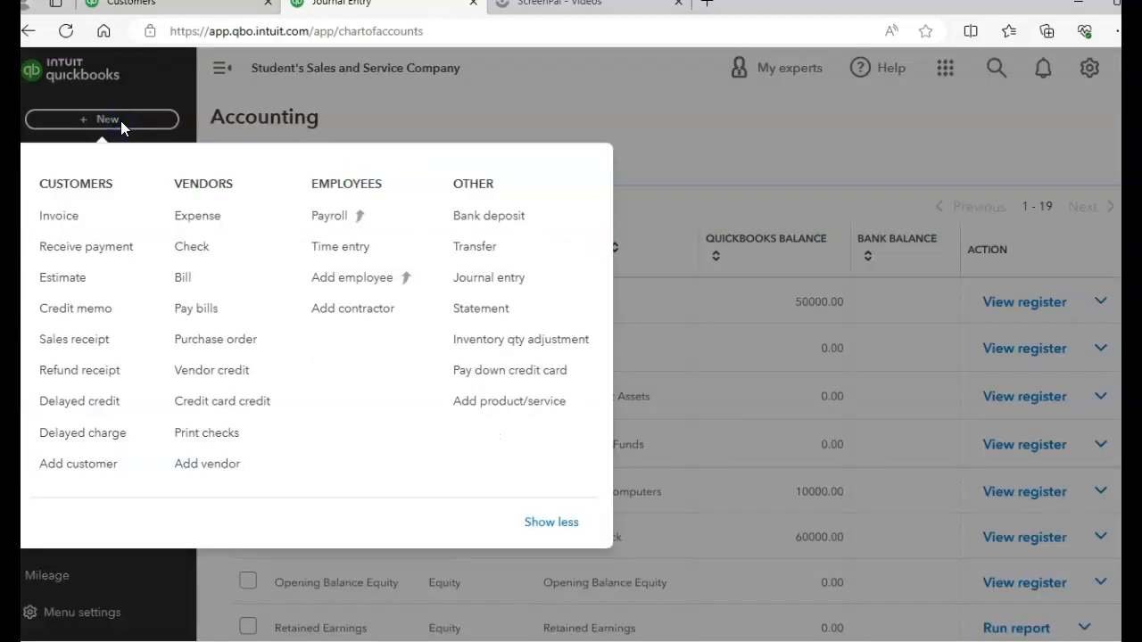
left_click(202, 254)
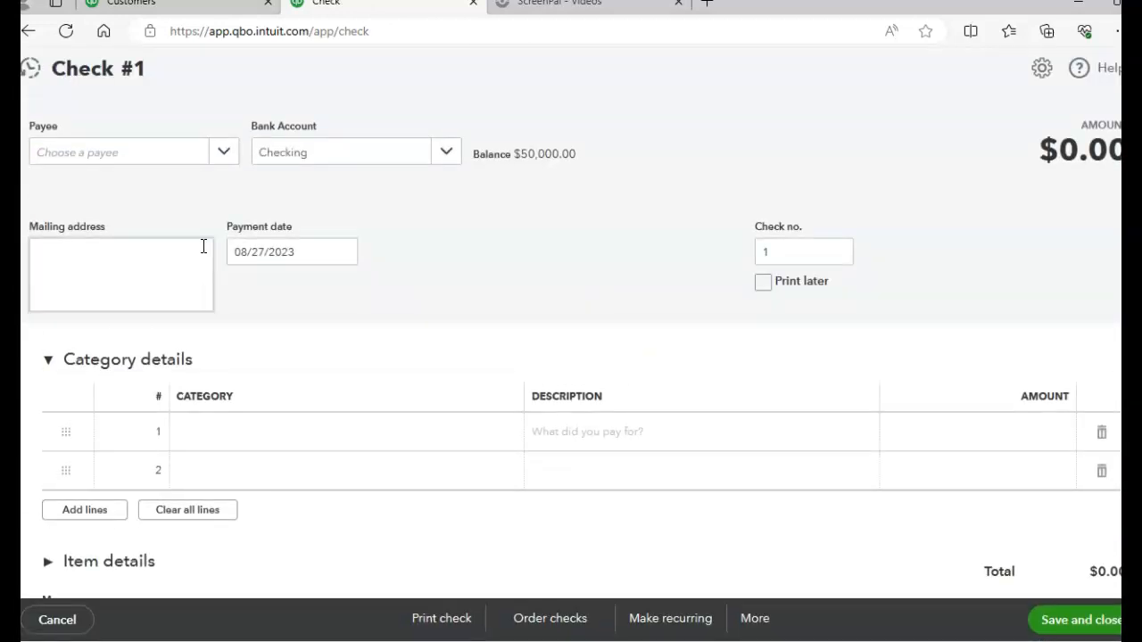
left_click(224, 152)
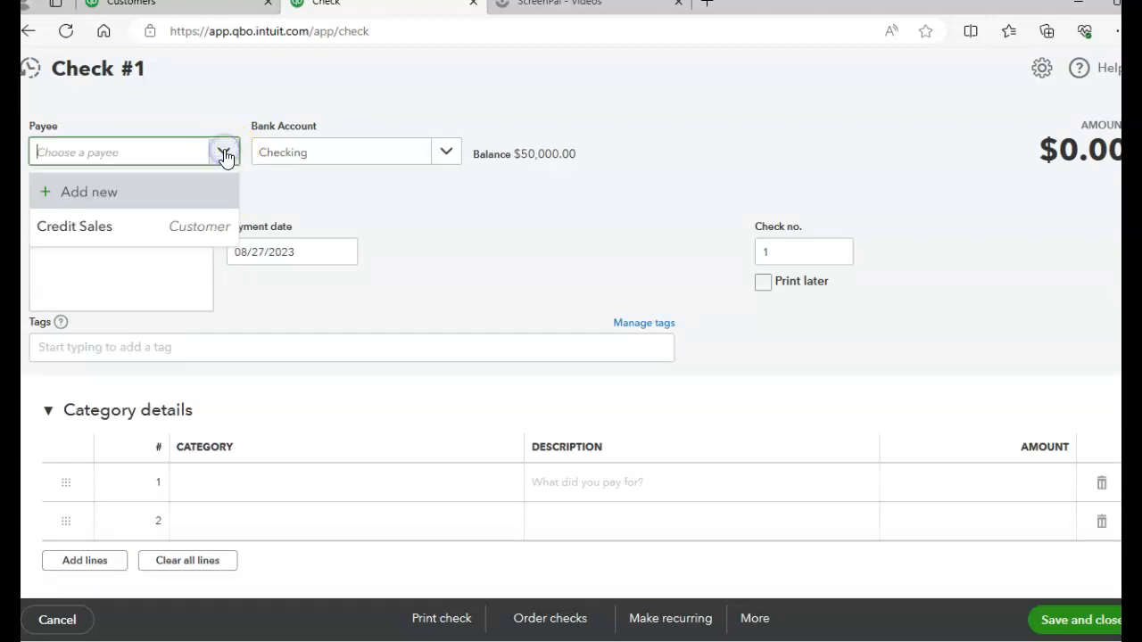
left_click(88, 193)
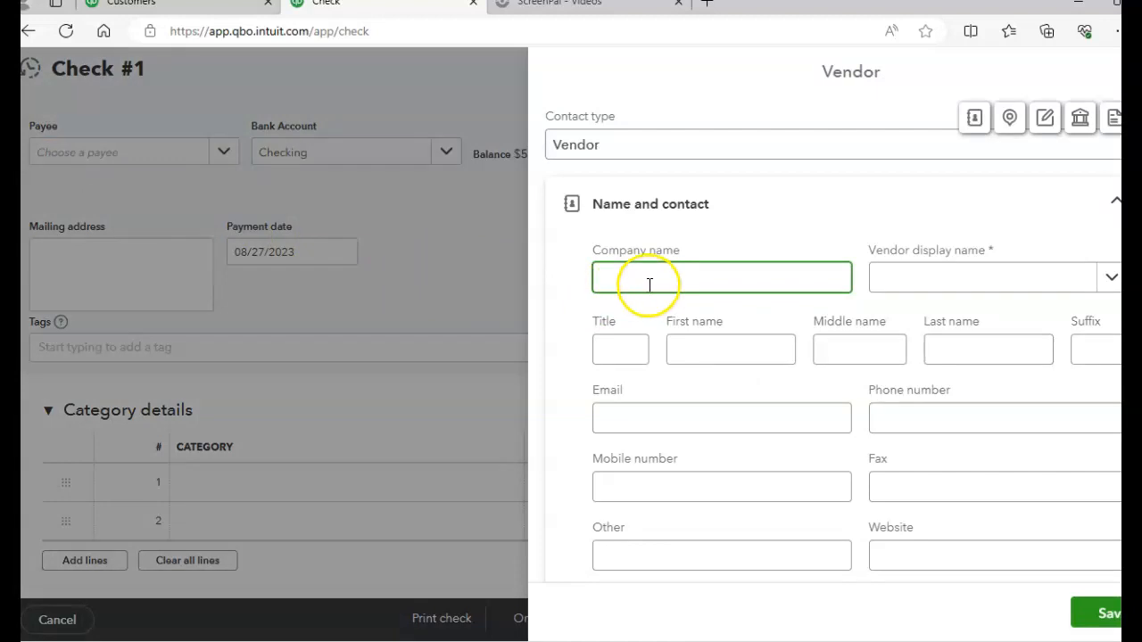
type("Lake Insurance")
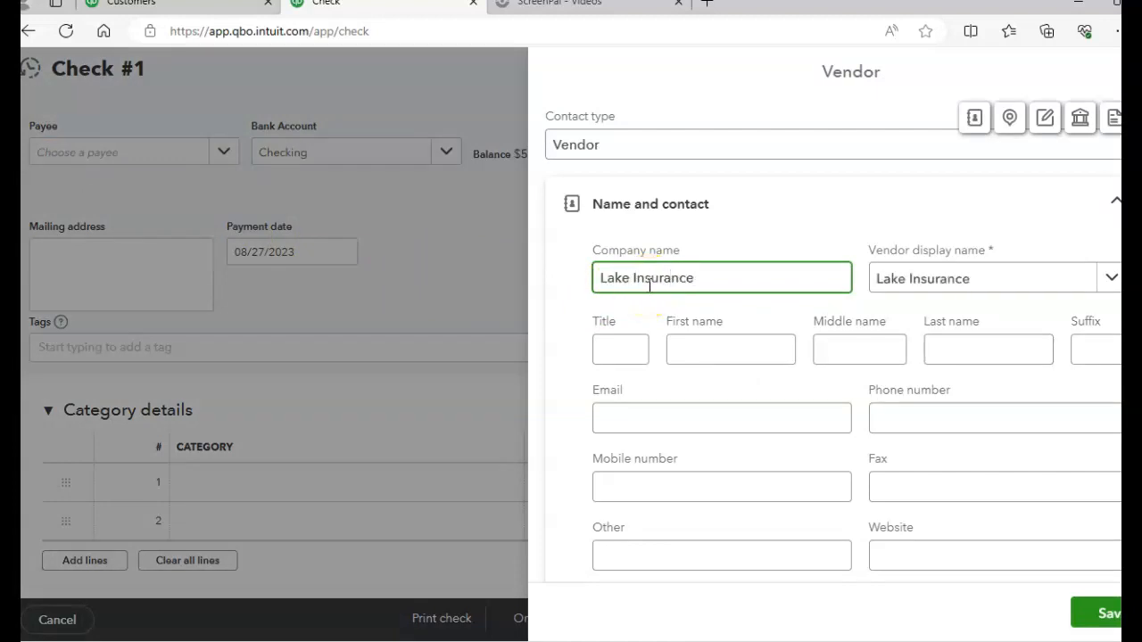
left_click(1094, 625)
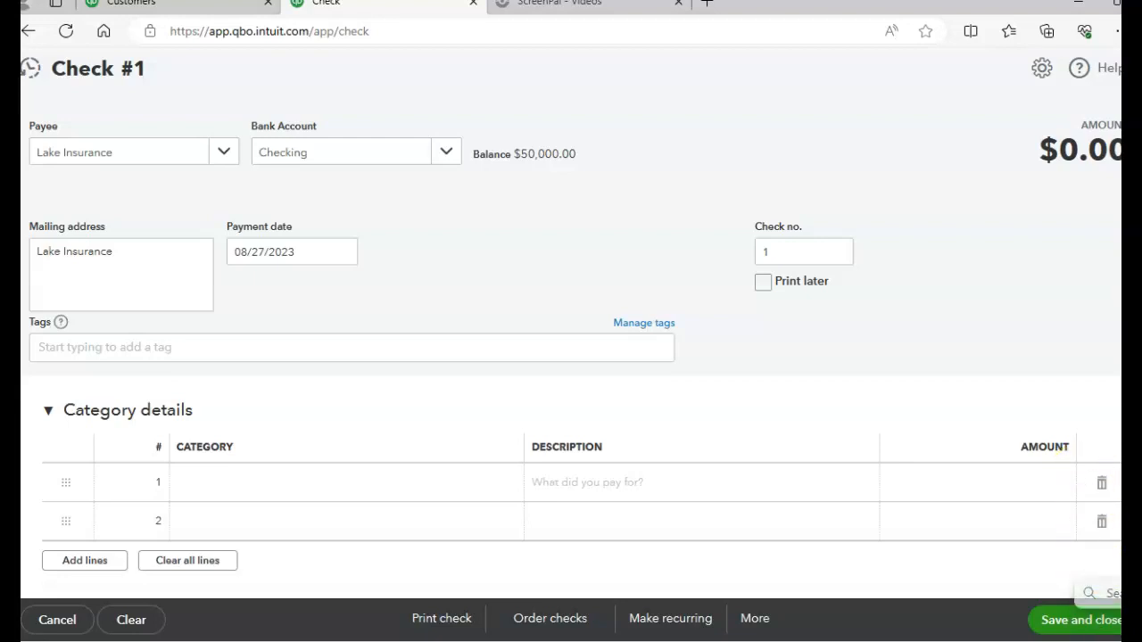
Number the check 1010 and start a new category account for line 1, type Other Current Assets, detail type Prepaid Expenses
left_click(773, 252)
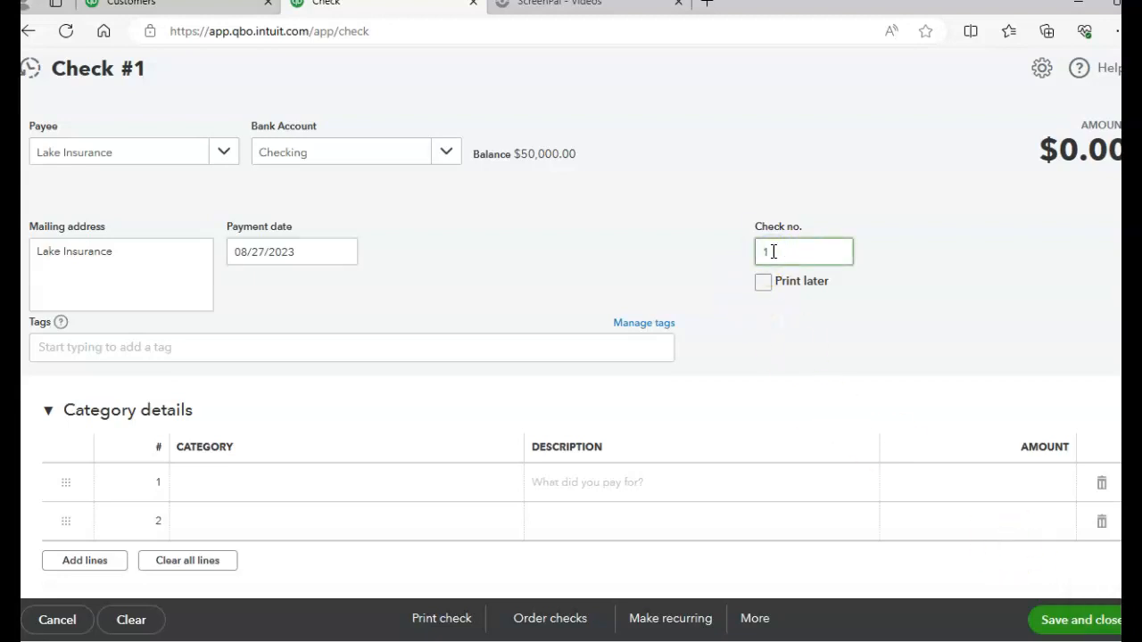
type("010")
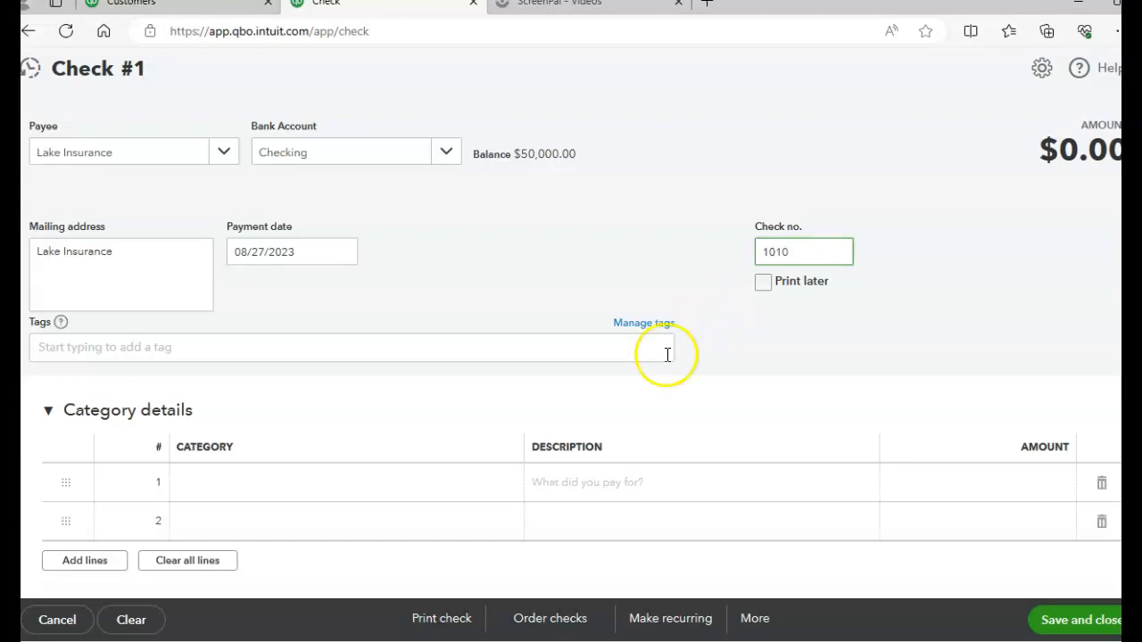
left_click(266, 484)
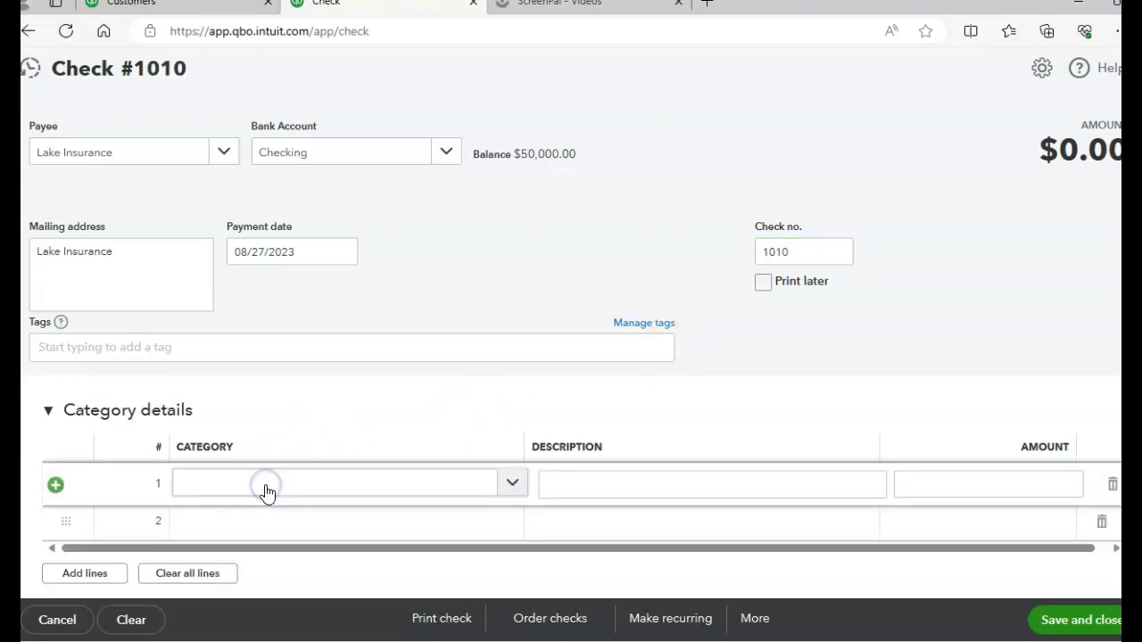
left_click(513, 486)
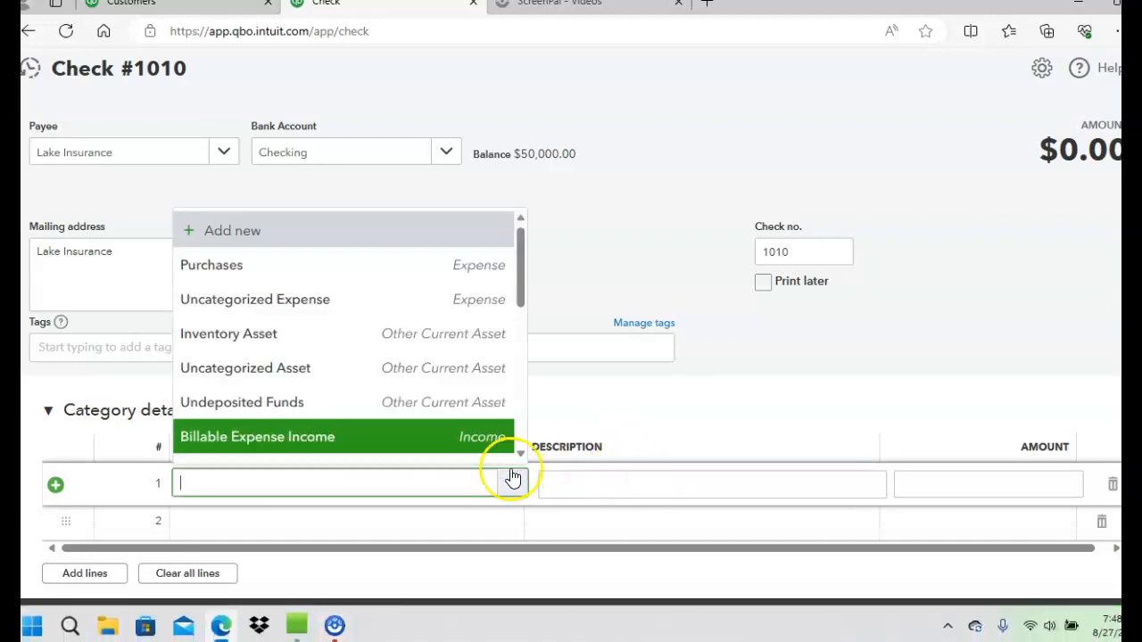
left_click_drag(521, 298, 528, 247)
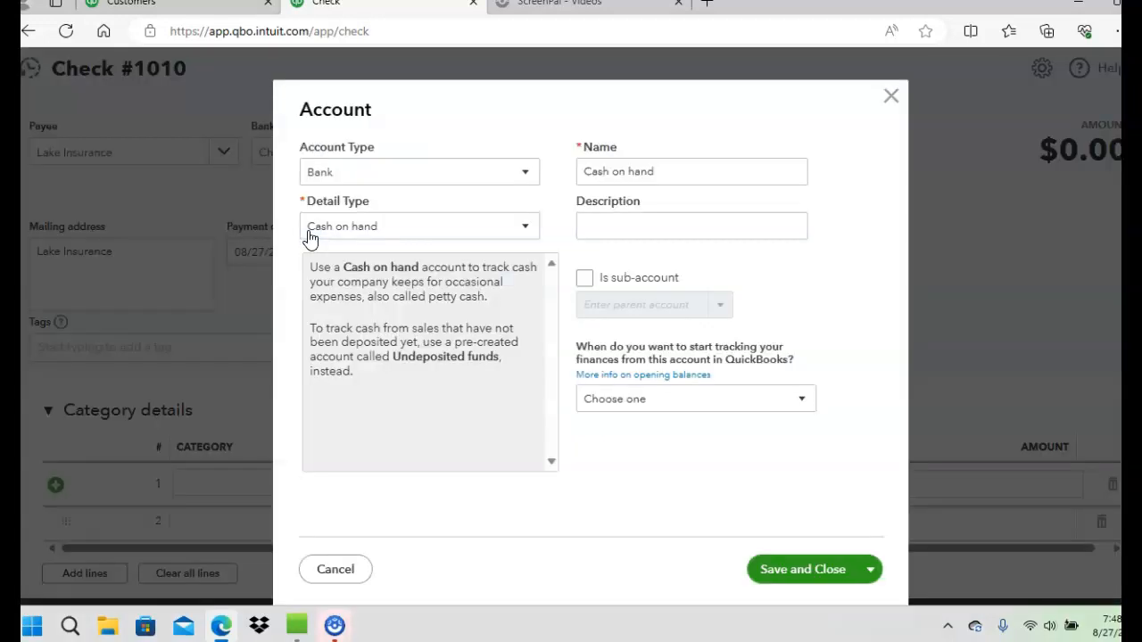
left_click(525, 176)
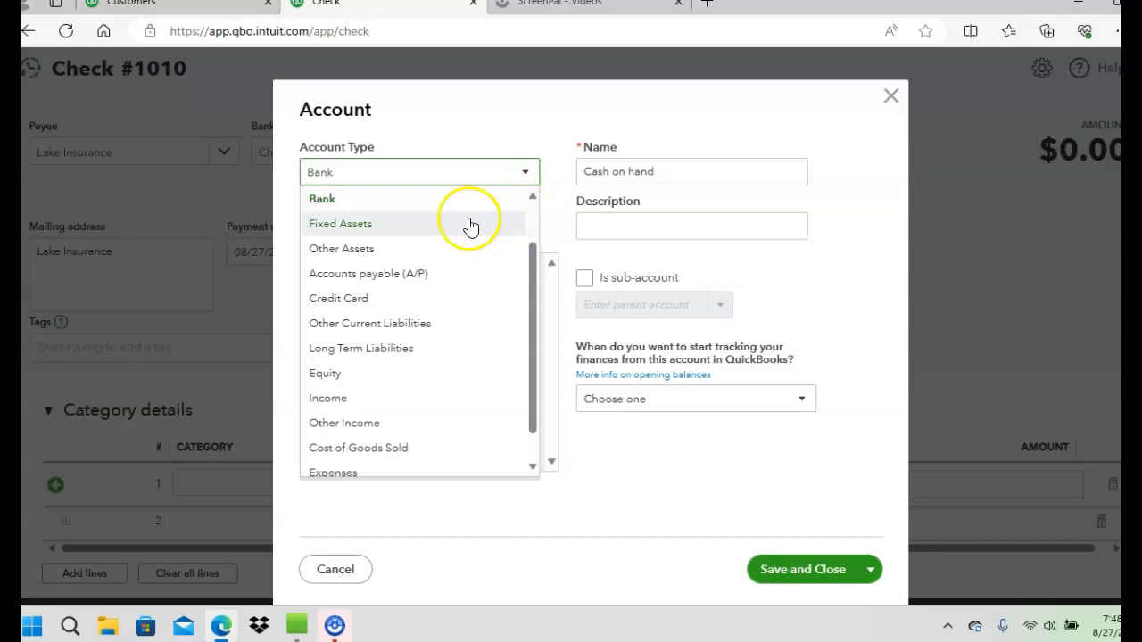
left_click_drag(530, 304, 538, 224)
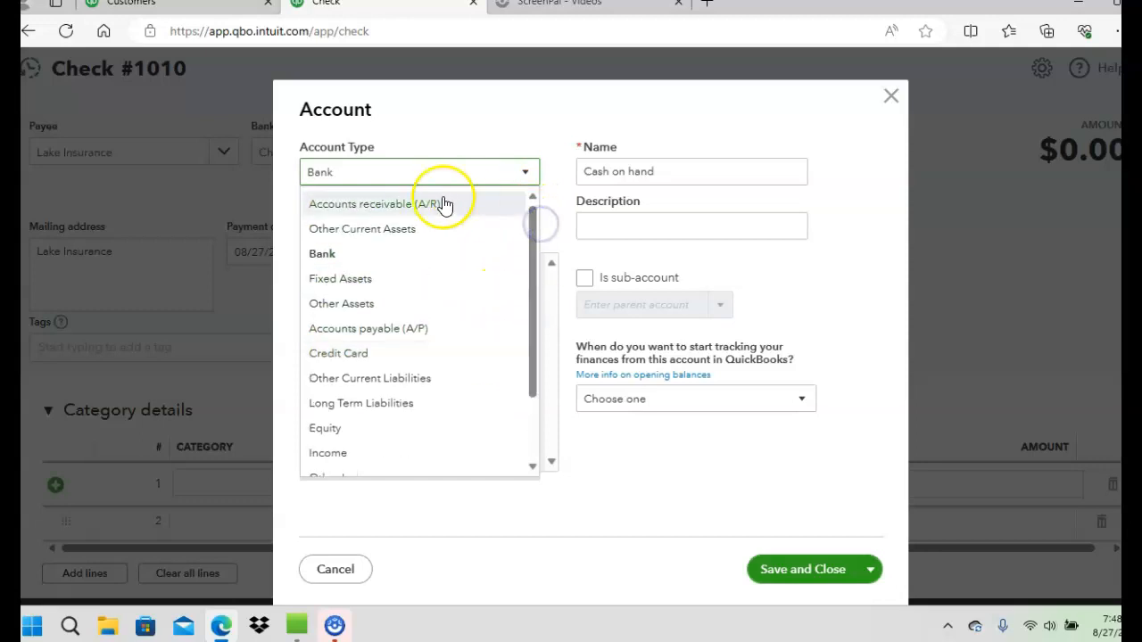
left_click(412, 230)
left_click(524, 229)
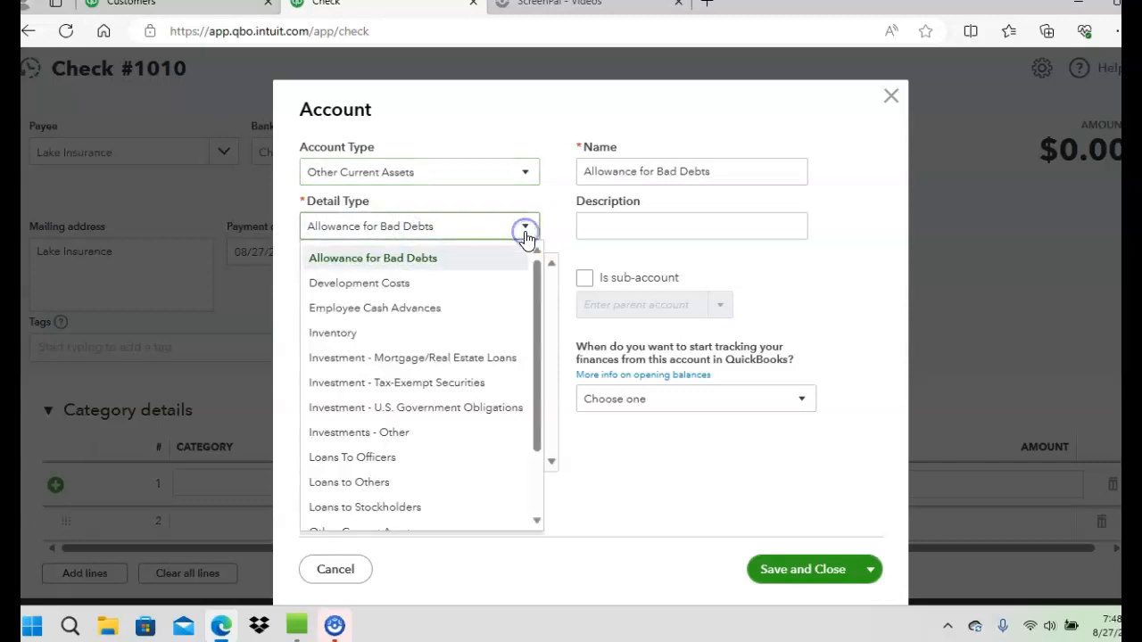
left_click_drag(534, 291, 531, 400)
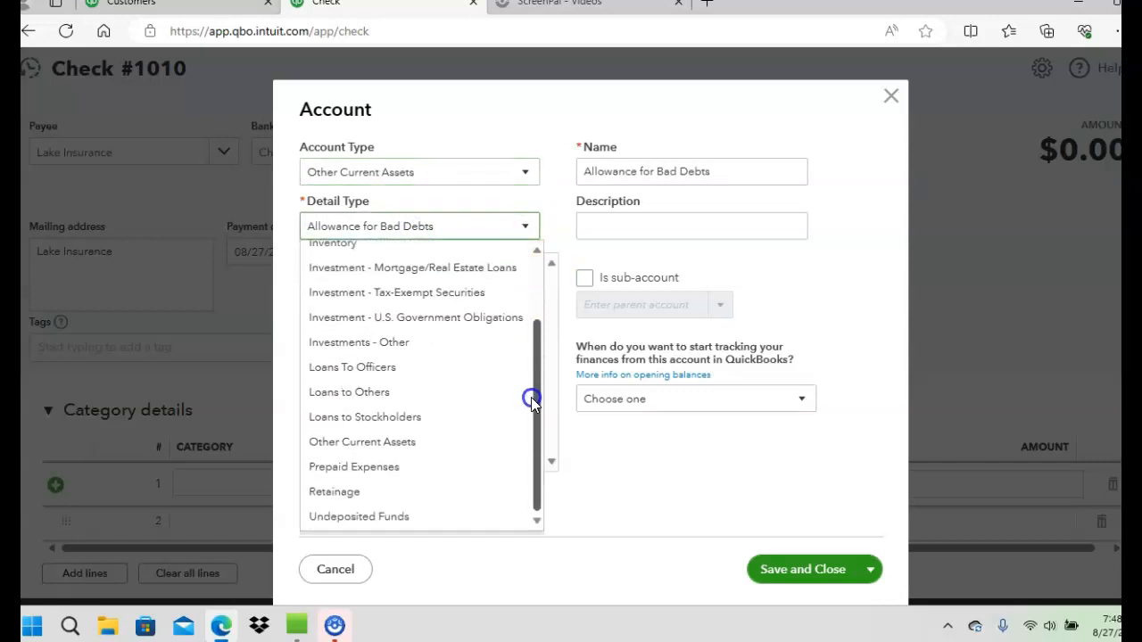
left_click(368, 466)
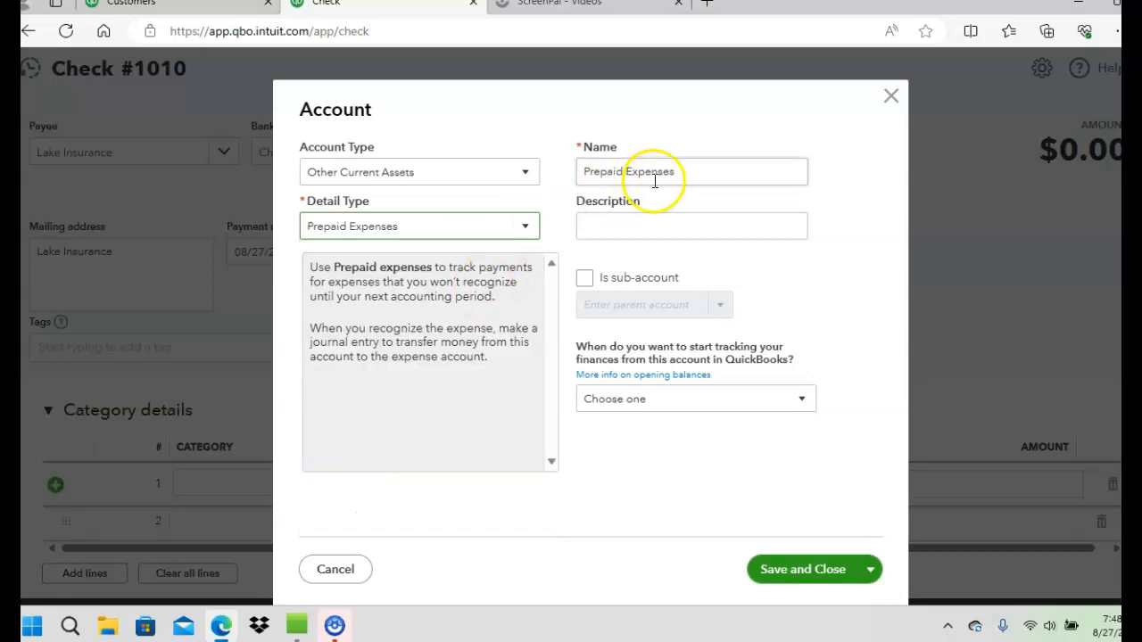
Name the new account Prepaid Insurance and save it as the category of check line 1
left_click_drag(684, 173, 536, 171)
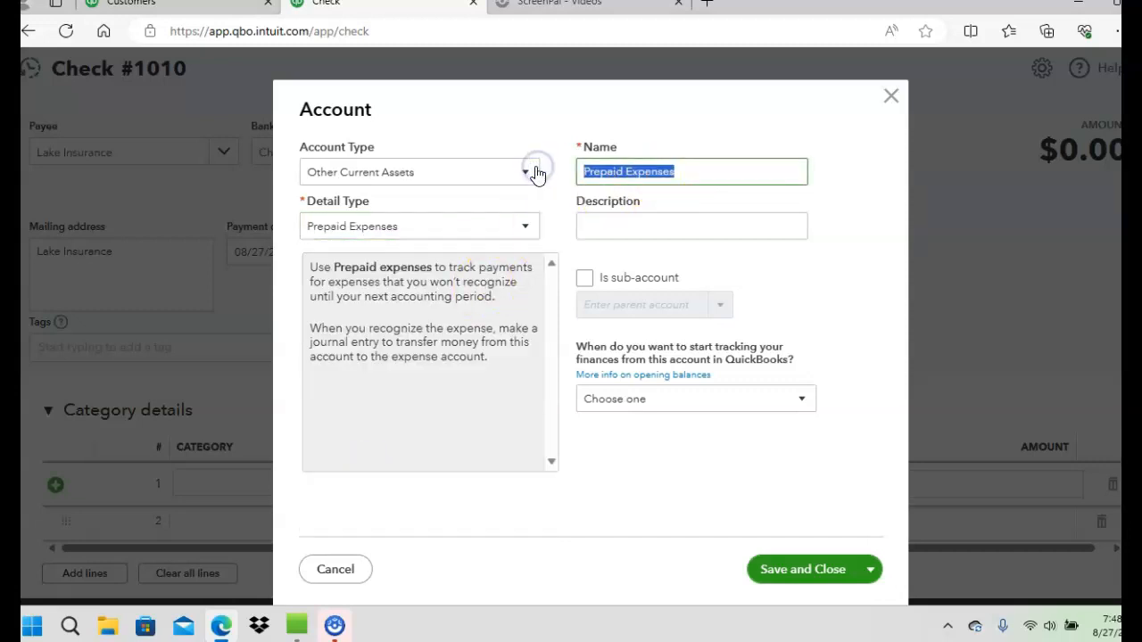
type("Prepai")
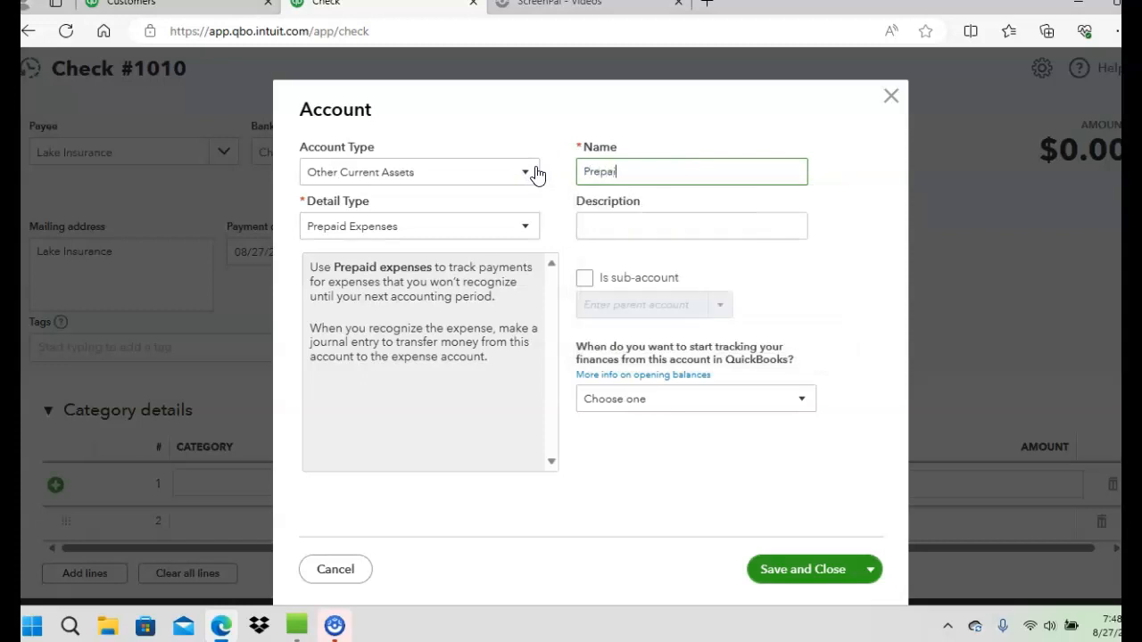
type("d Insurance")
left_click(797, 565)
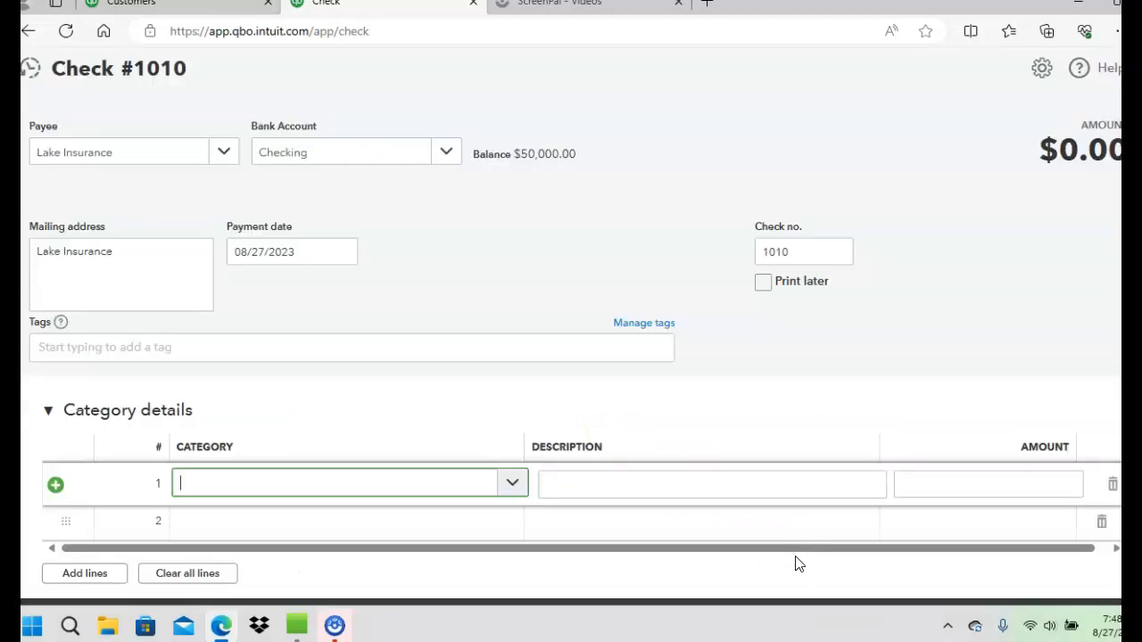
left_click(604, 474)
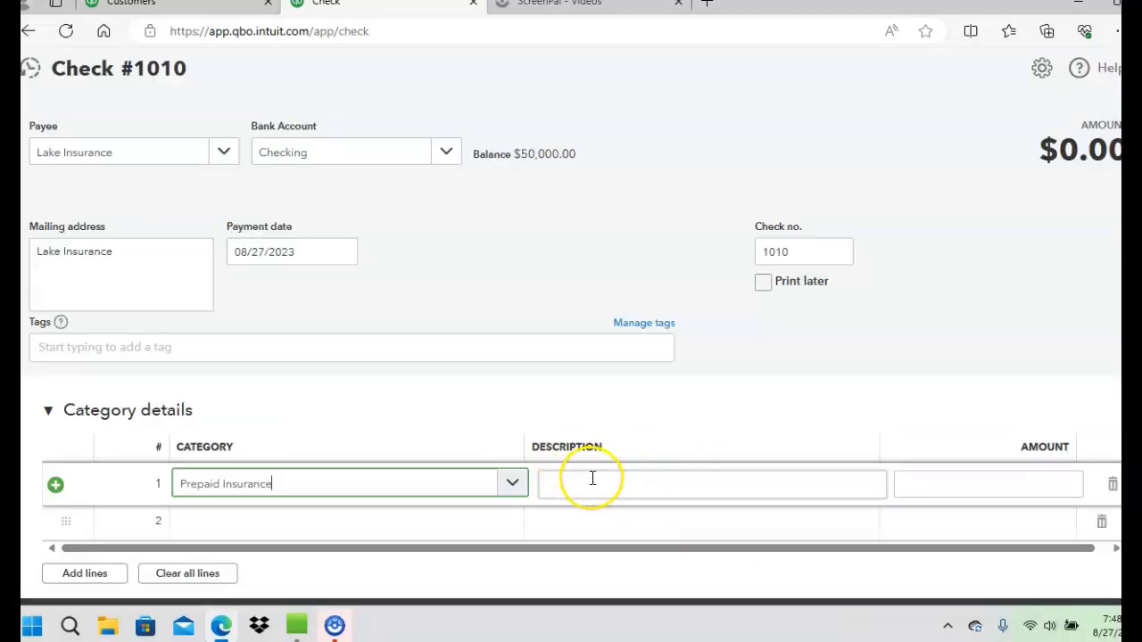
Describe the Prepaid Insurance line as "Paid insurance for one year"
left_click(592, 479)
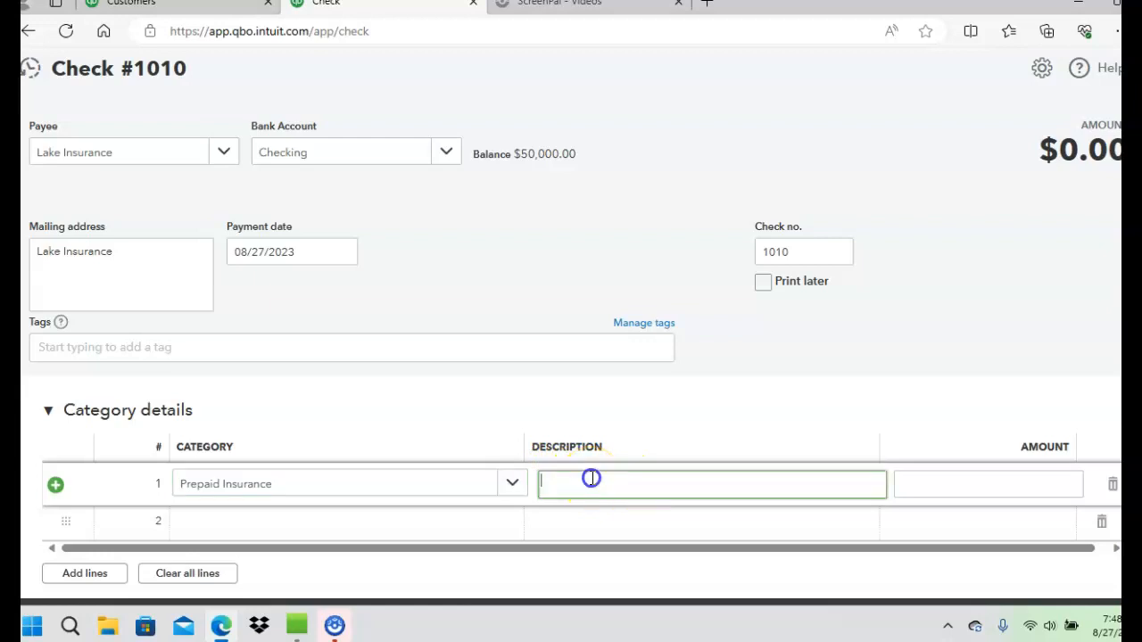
type("pAl")
key("BackSpace")
key("BackSpace")
key("BackSpace")
type("o")
type("Oen")
key("BackSpace")
key("BackSpace")
key("BackSpace")
type("Paid insurance for one year")
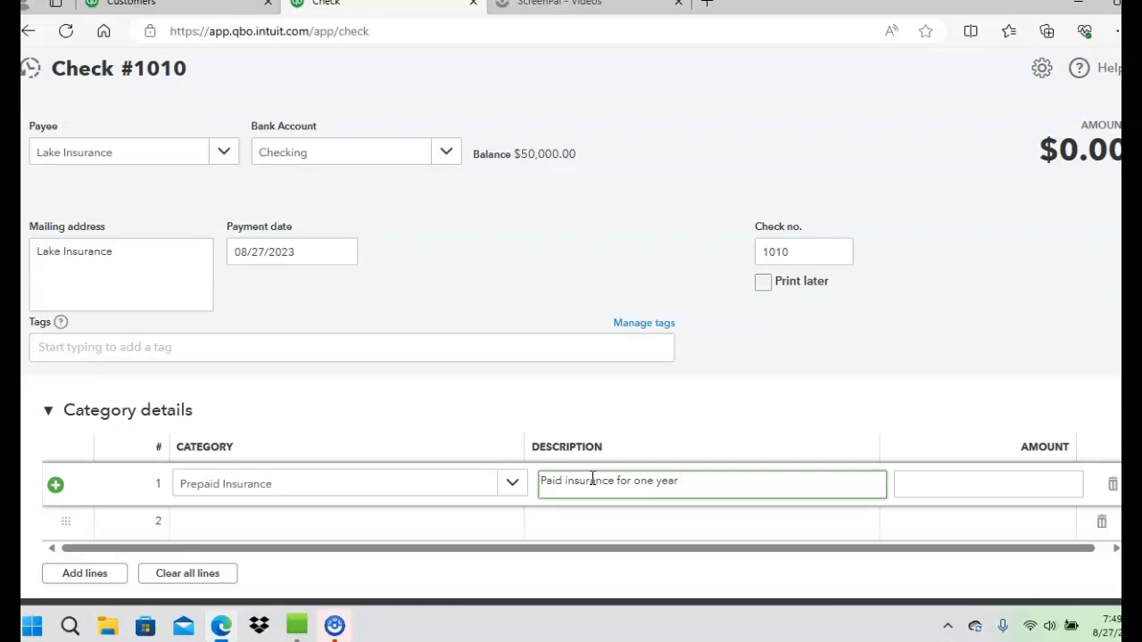
Enter 3,000.00 as the amount of the Prepaid Insurance line
scroll(571, 349, "down", 1)
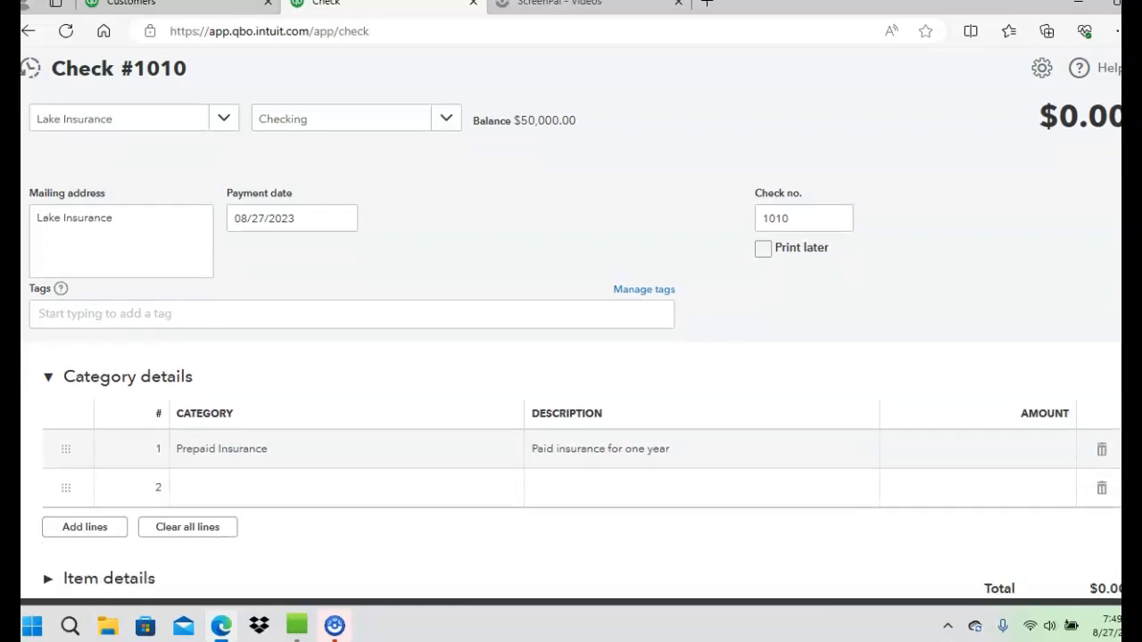
left_click(960, 415)
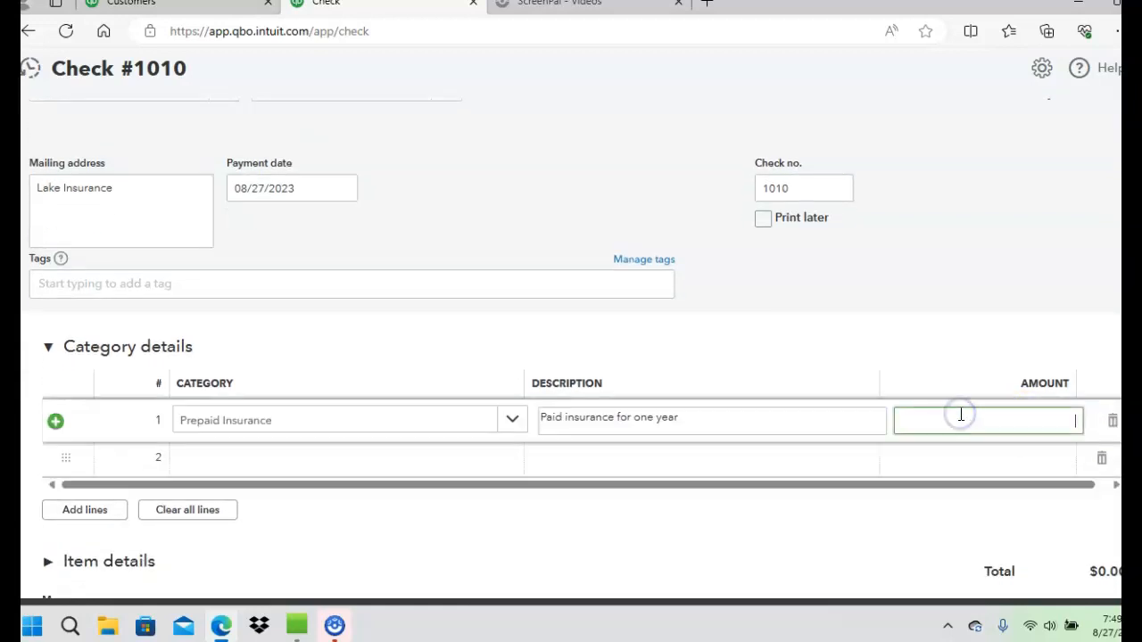
type("3,000.00")
key("Tab")
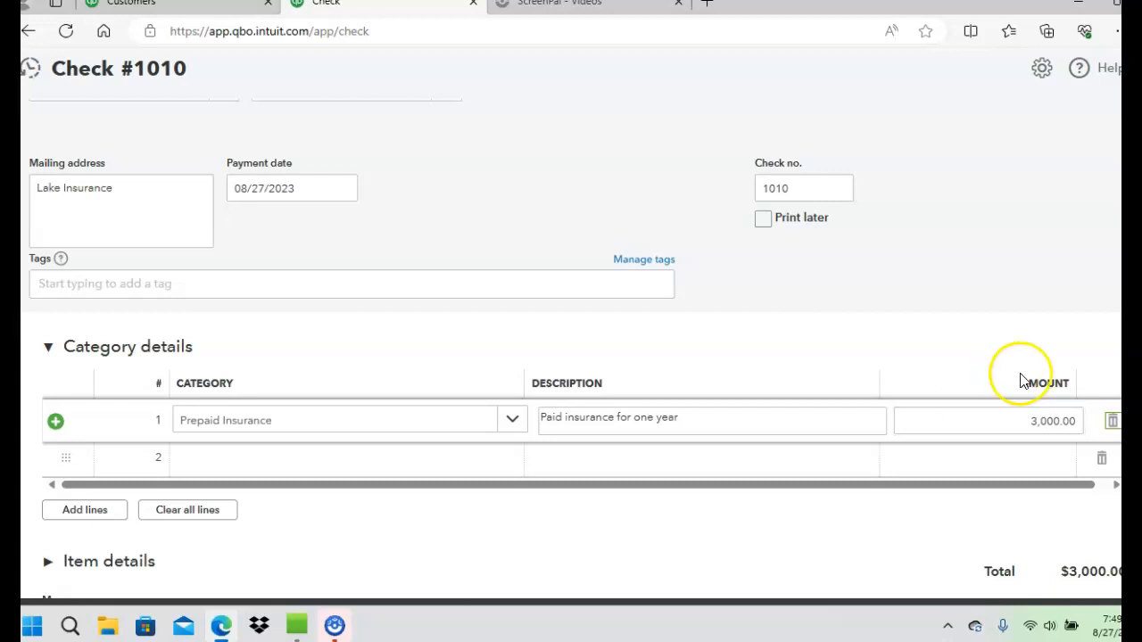
Save and close the Lake Insurance check, and return to the full-size chart of accounts
scroll(571, 348, "down", 3)
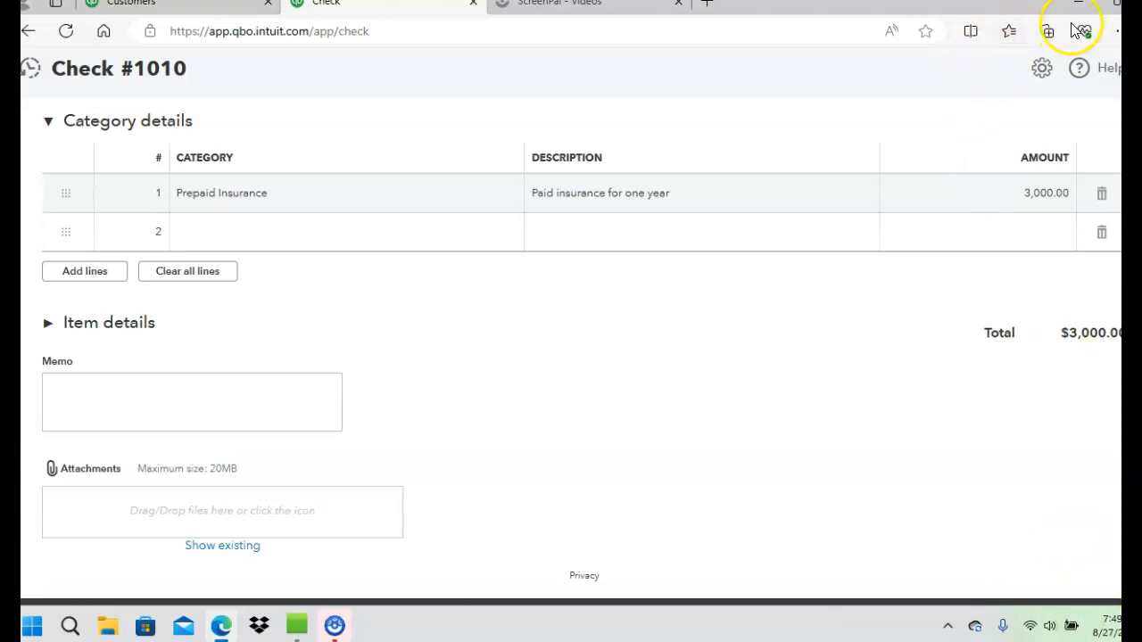
left_click(1111, 12)
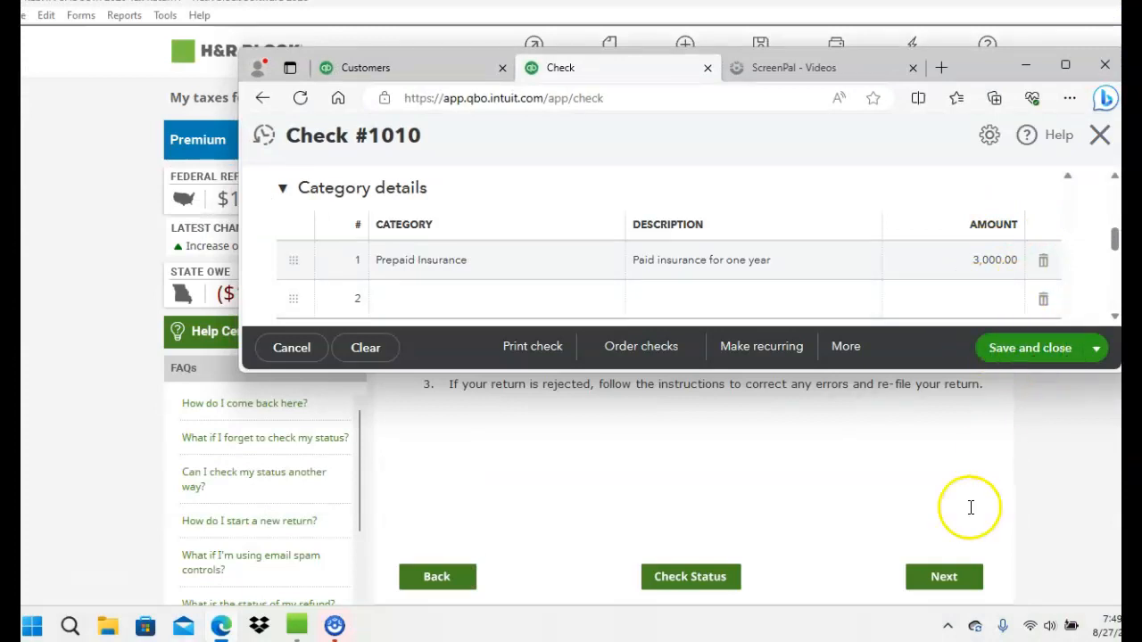
left_click(1032, 356)
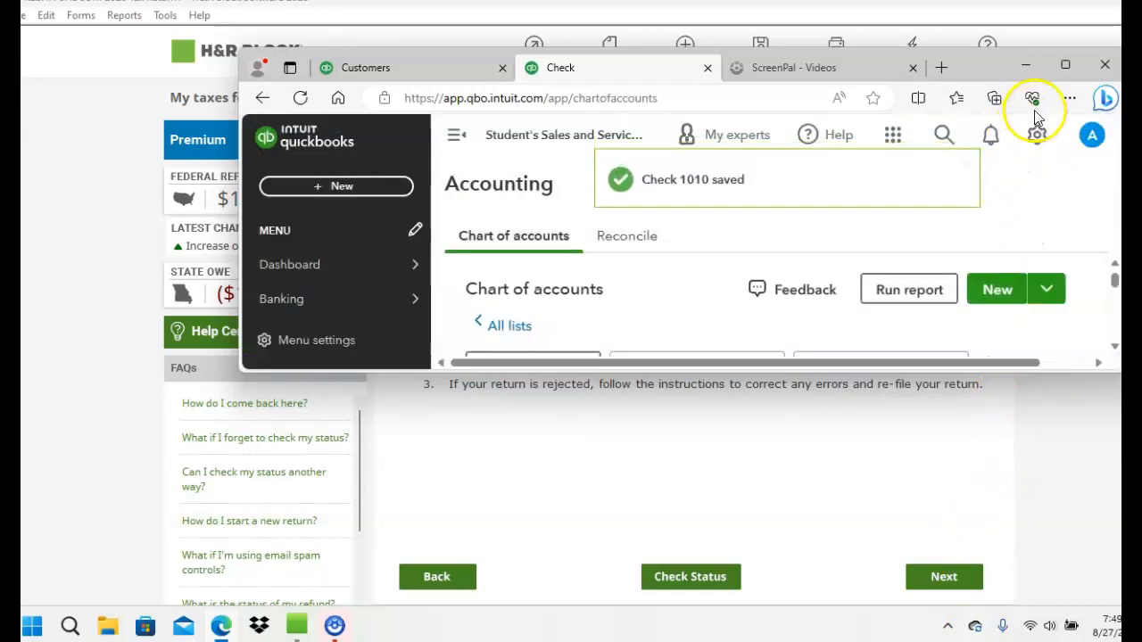
left_click(1065, 64)
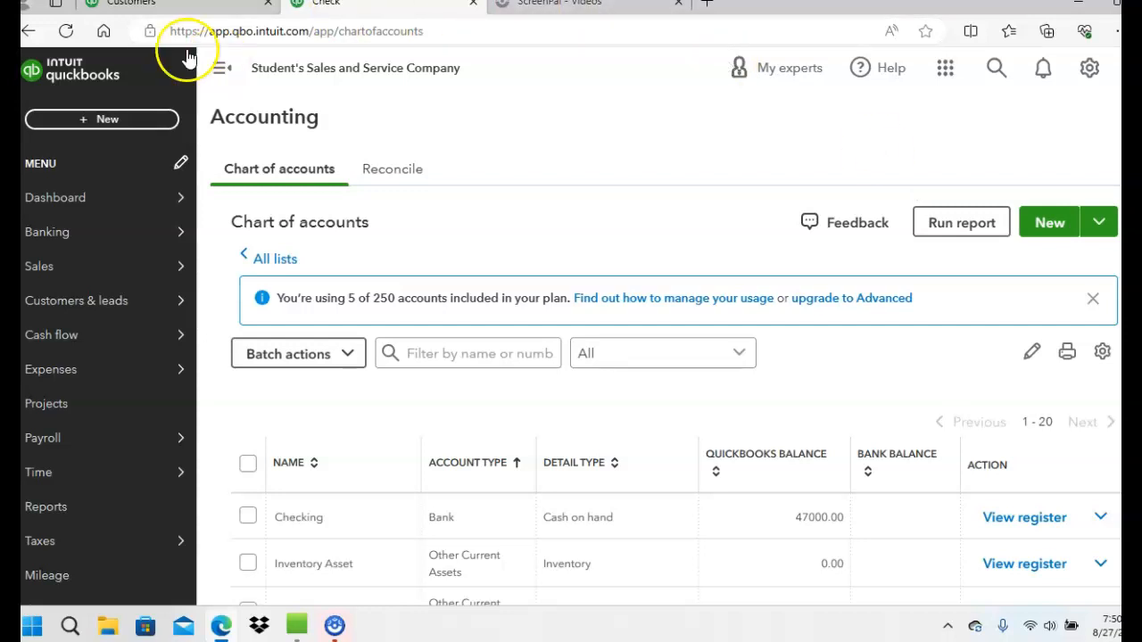
Start a new check and create the vendor U.S POST OFFICE as its payee
left_click(126, 117)
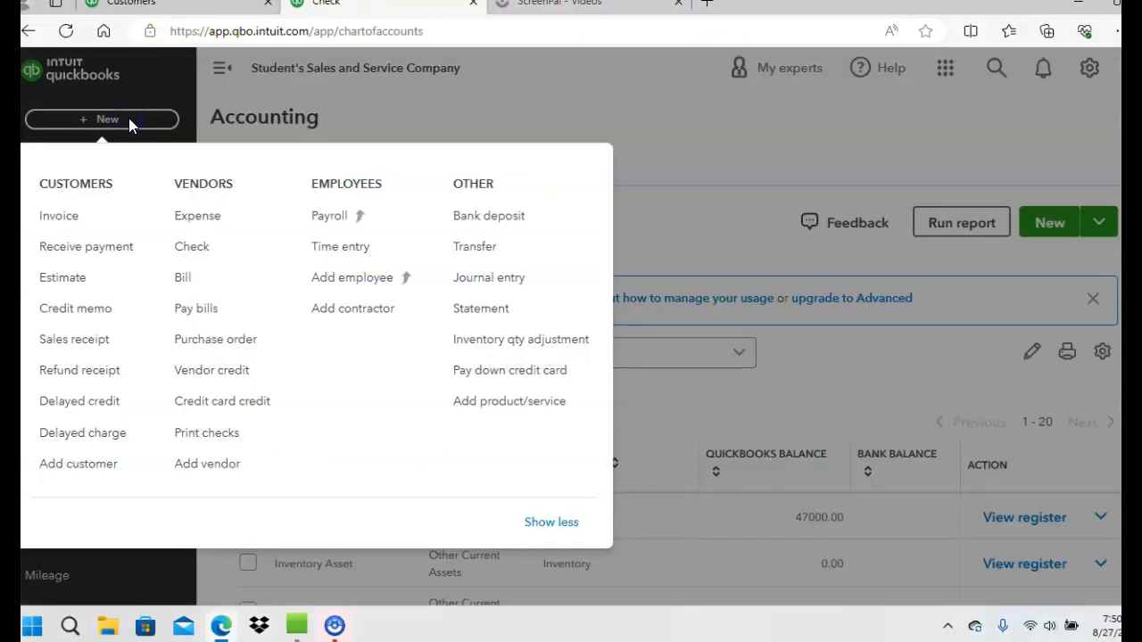
left_click(199, 255)
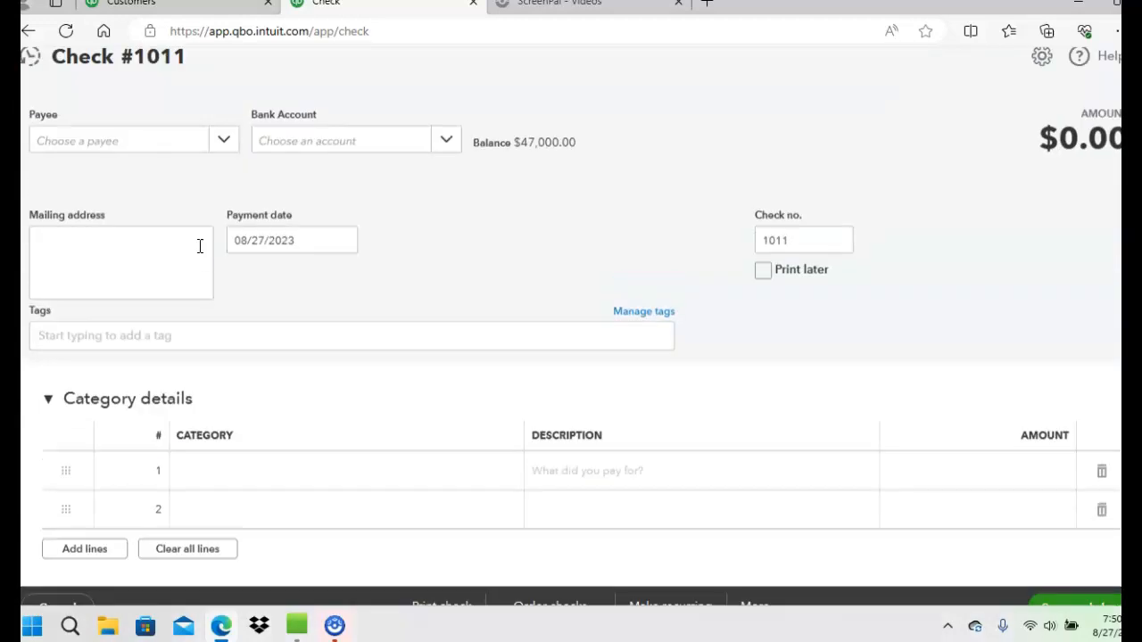
left_click(224, 155)
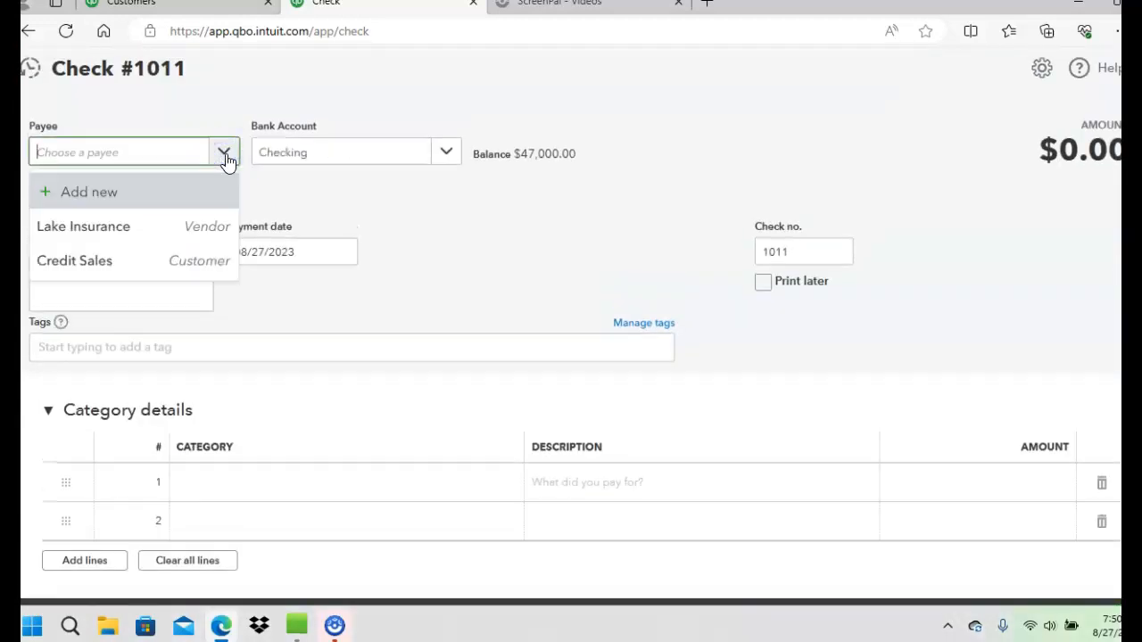
left_click(77, 191)
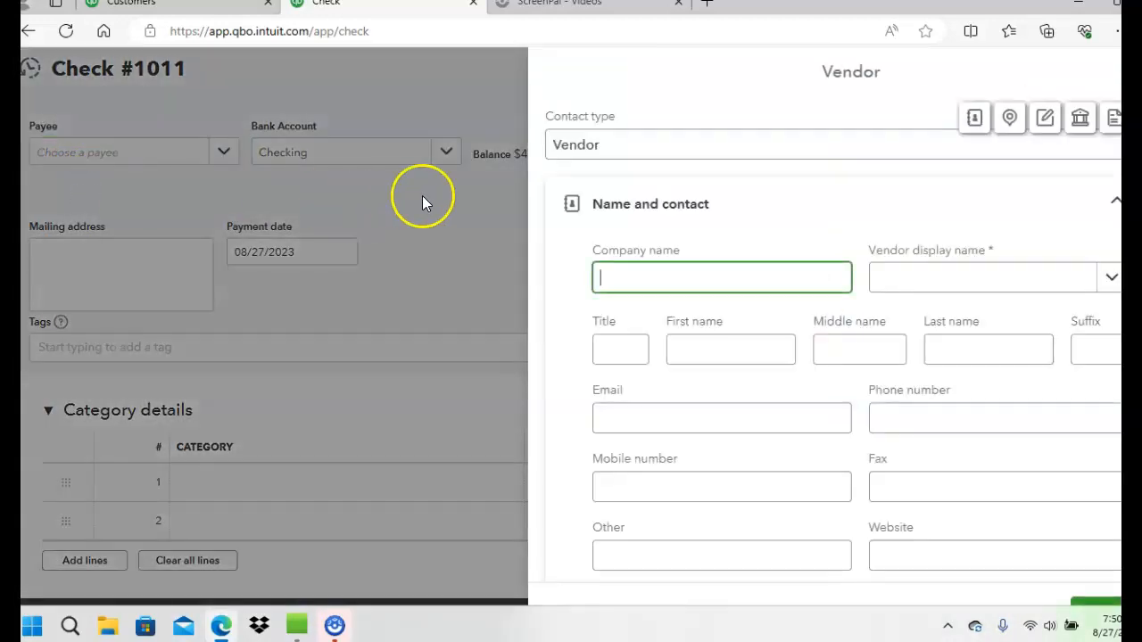
type("U.S pOST")
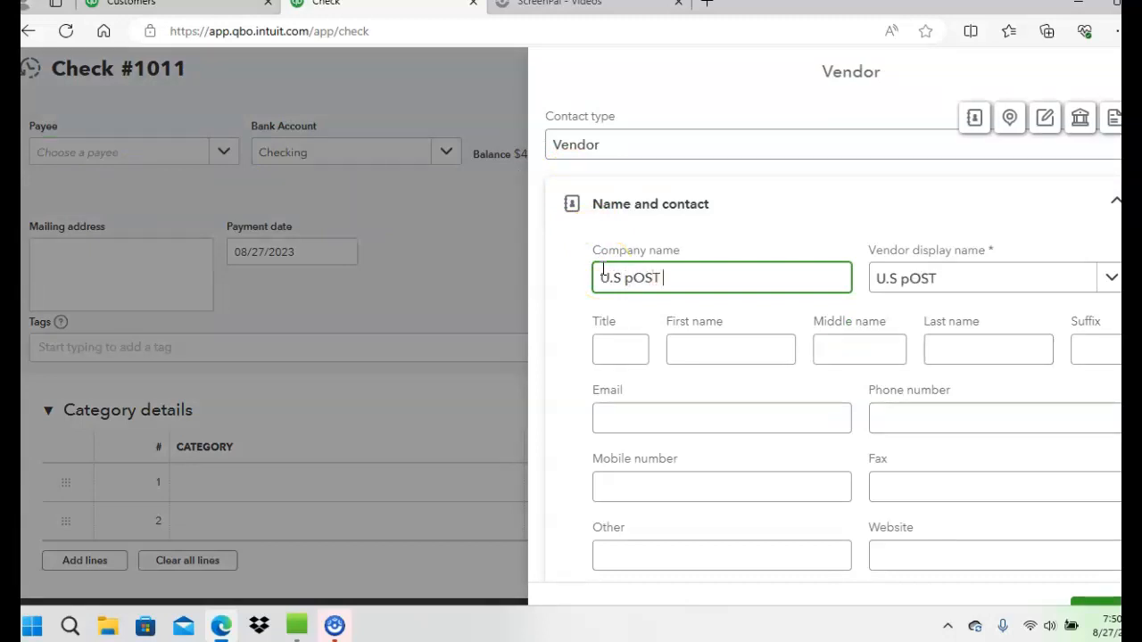
key("BackSpace")
key("BackSpace")
key("BackSpace")
key("BackSpace")
type("pOST")
key("BackSpace")
key("BackSpace")
key("BackSpace")
key("BackSpace")
type("p")
key("BackSpace")
type("POST")
key("BackSpace")
type("POST OFFICE")
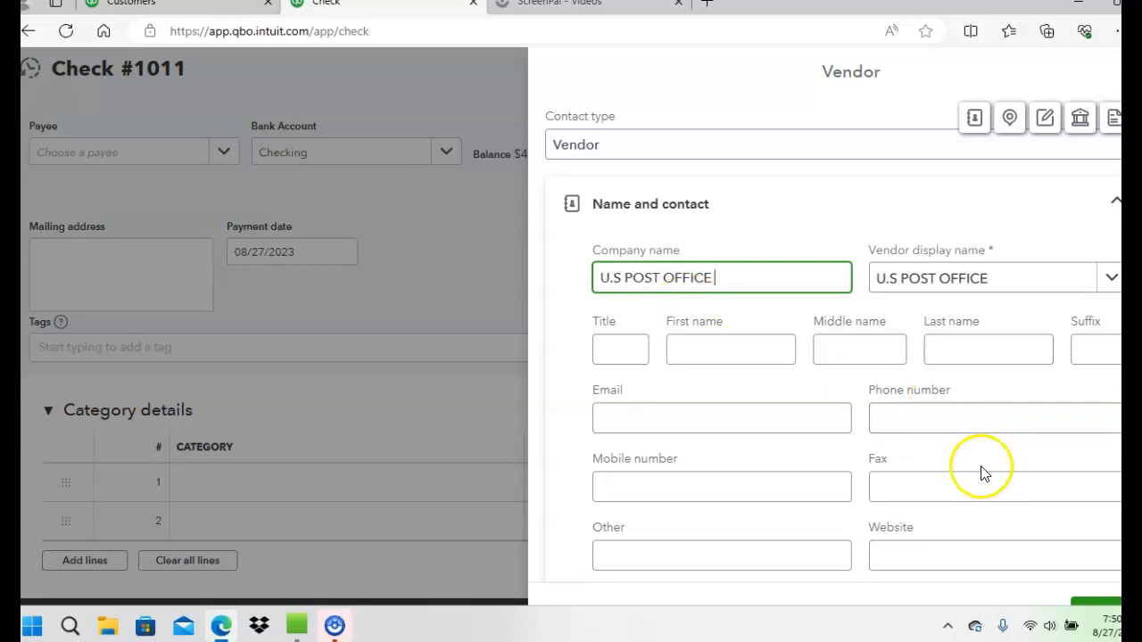
left_click(1093, 607)
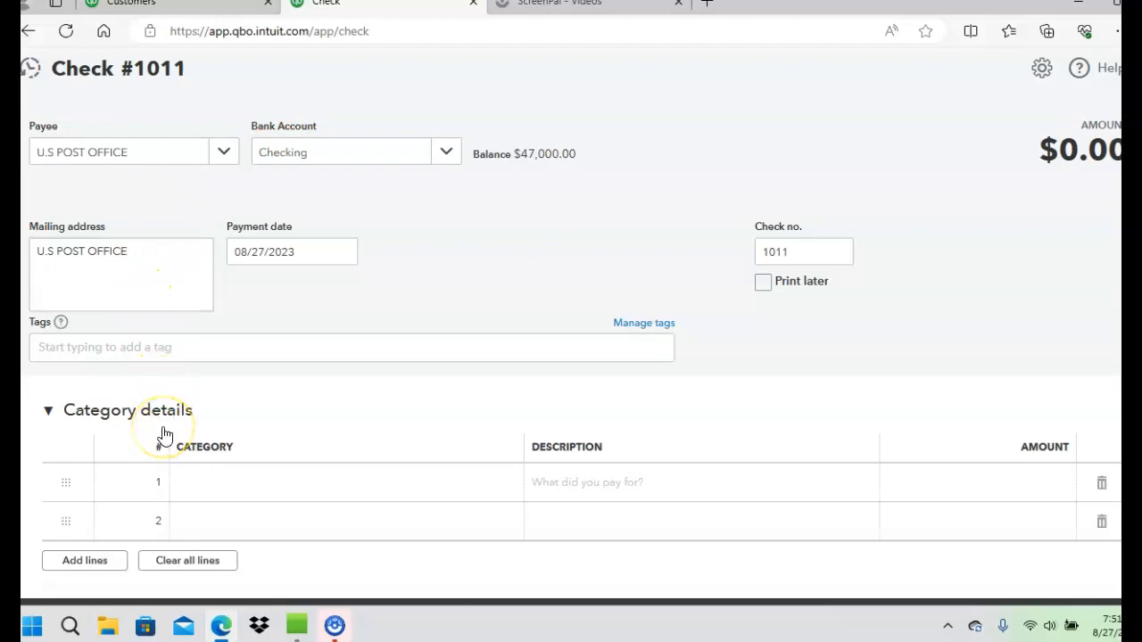
Start adding a new account for the check's first category line and set its account type to Expenses
left_click(221, 495)
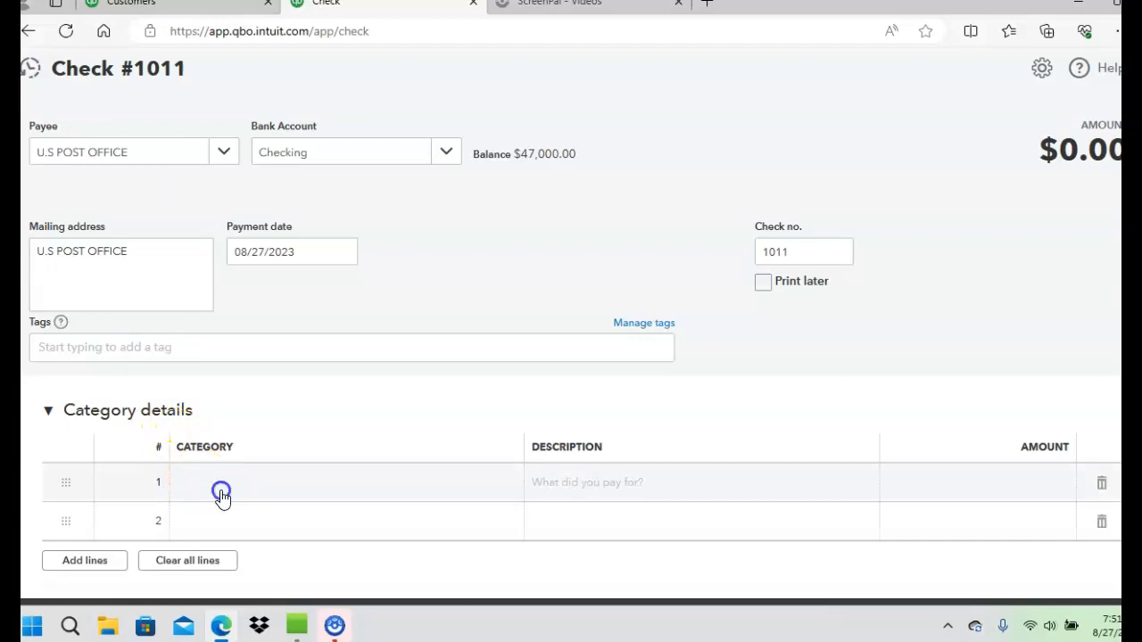
left_click(507, 493)
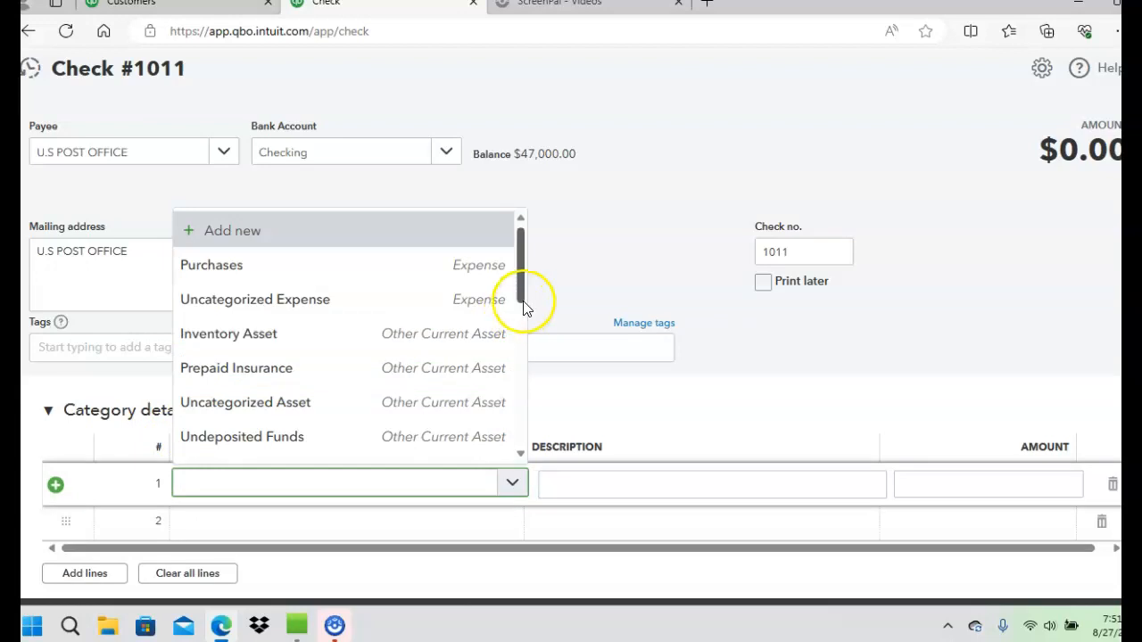
left_click_drag(522, 294, 520, 261)
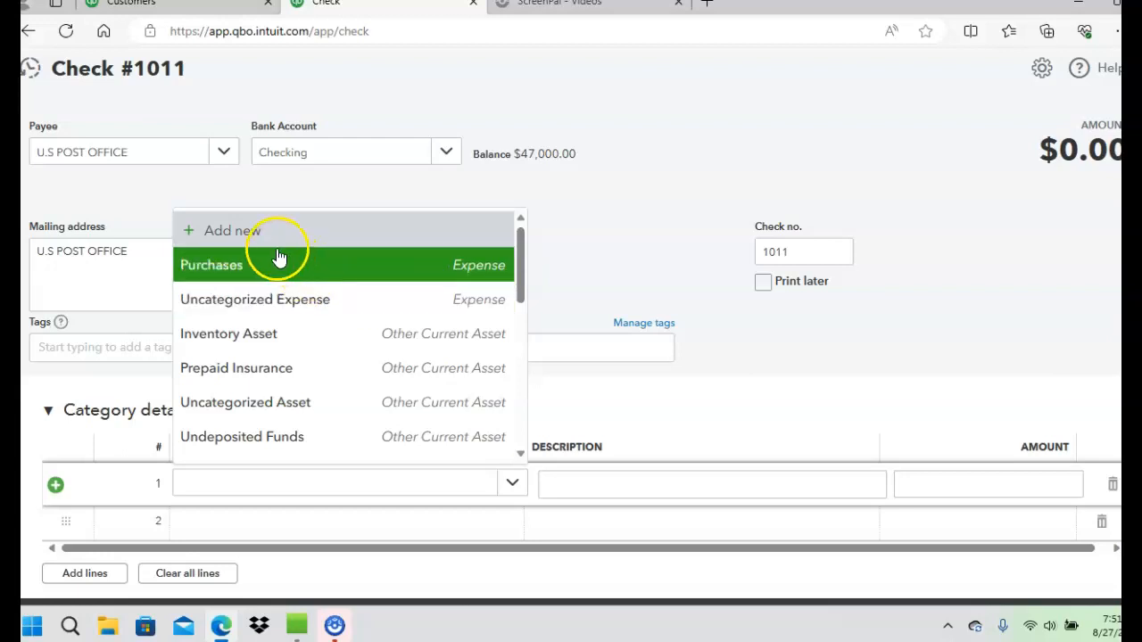
left_click(253, 232)
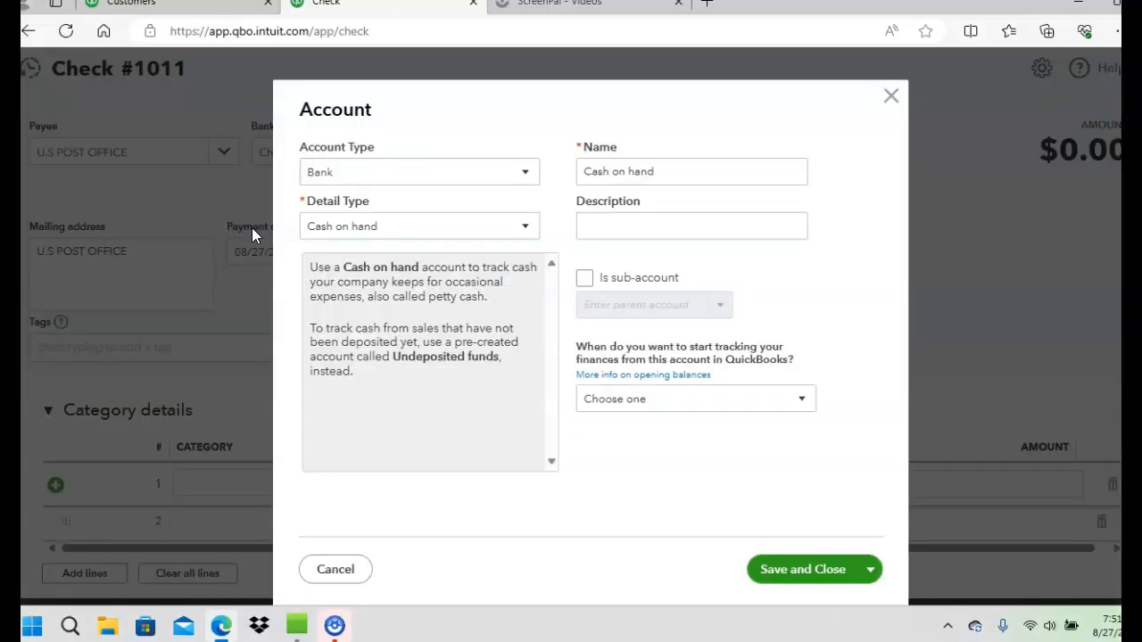
left_click(519, 179)
left_click_drag(530, 276, 529, 376)
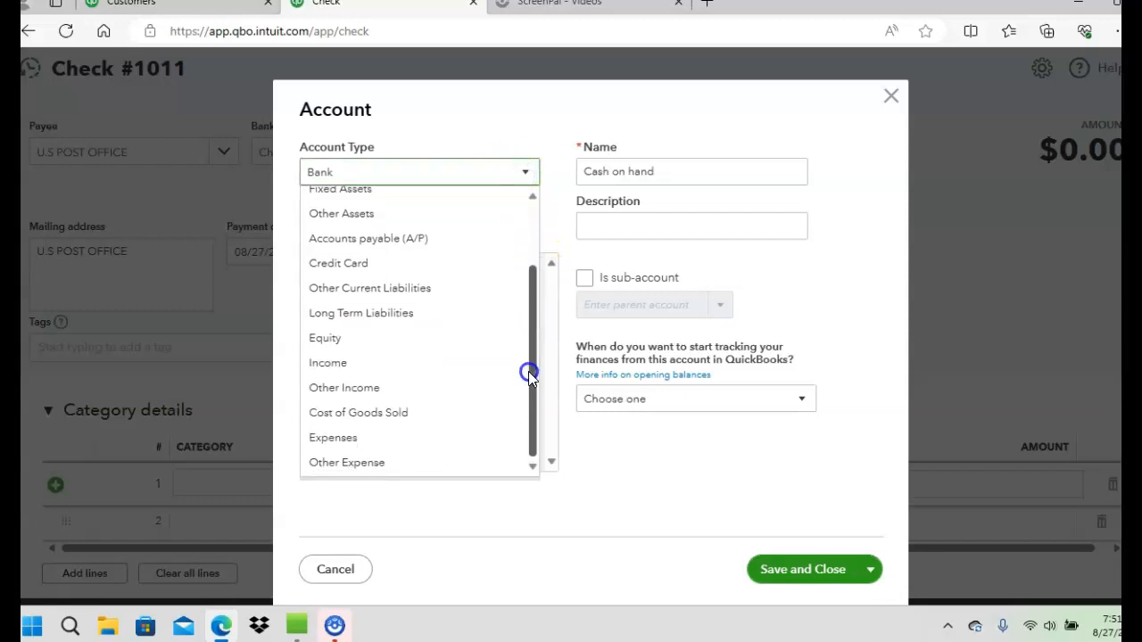
left_click(364, 443)
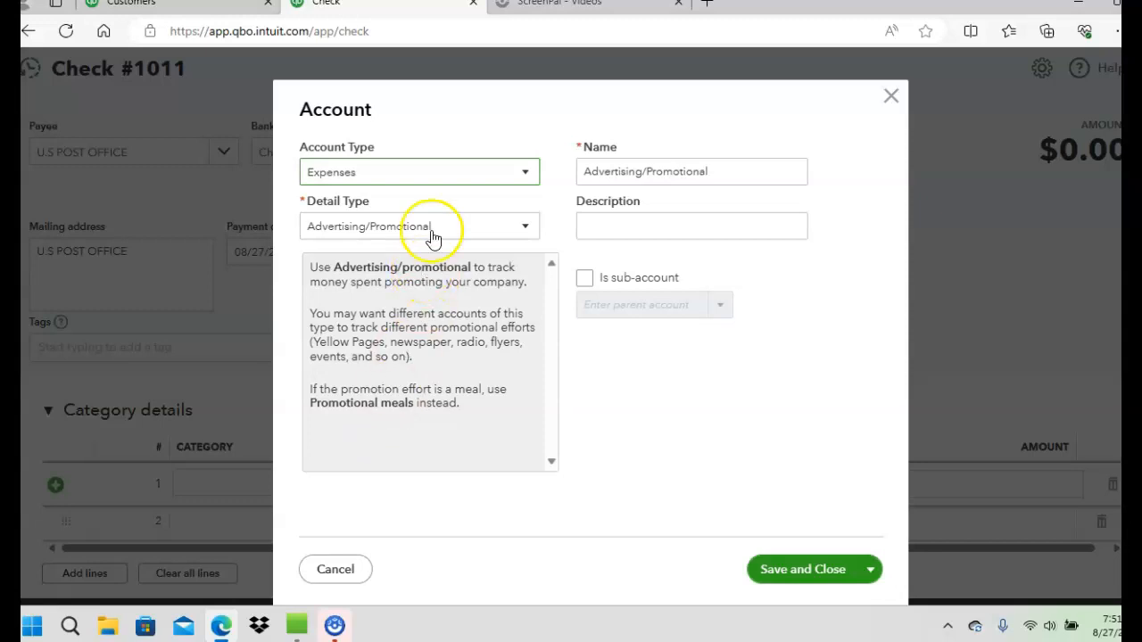
Set the new expense account's detail type to Shipping, Freight & Delivery
left_click(530, 227)
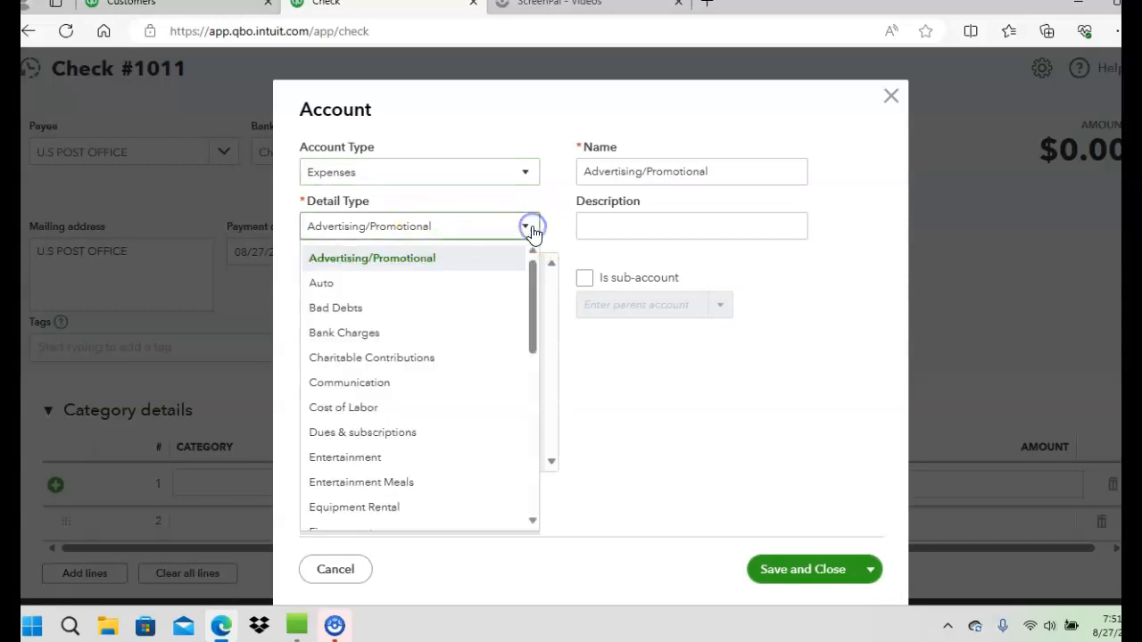
left_click_drag(533, 304, 524, 360)
scroll(519, 379, "down", 5)
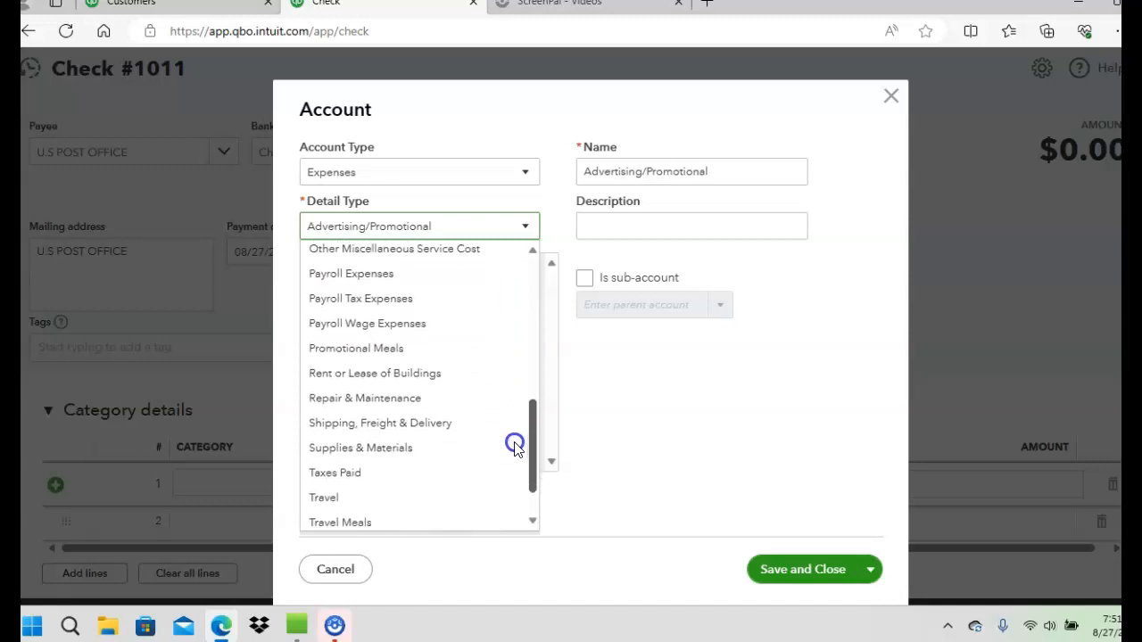
left_click(430, 425)
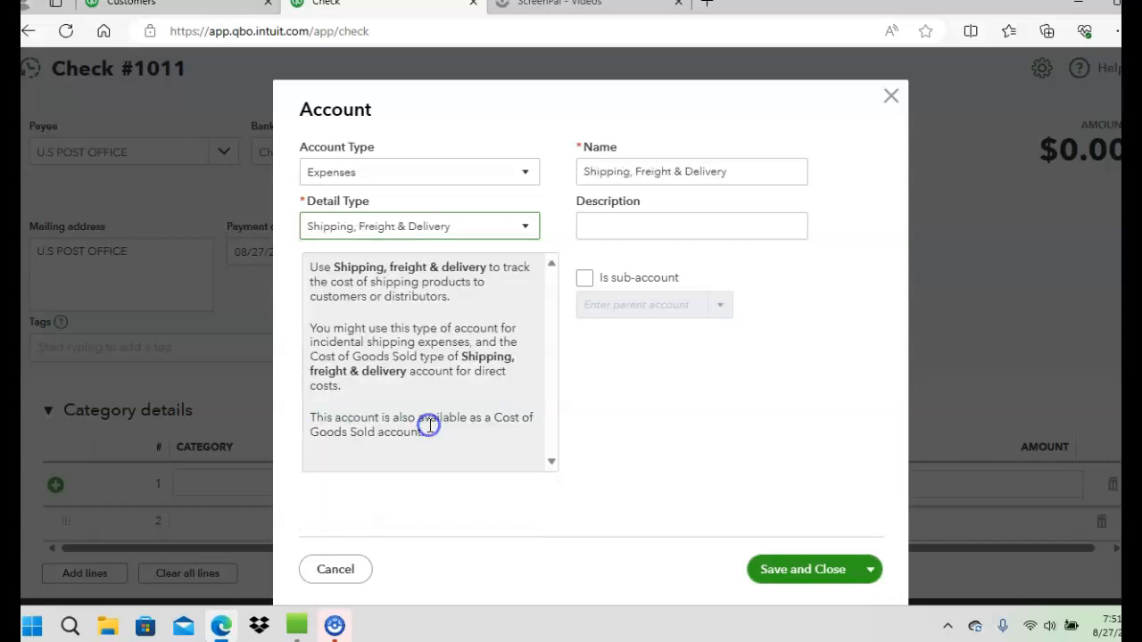
Rename the new account "Shipping and Delivery Expense" and save it as the line's category
left_click(752, 175)
left_click_drag(753, 175, 561, 228)
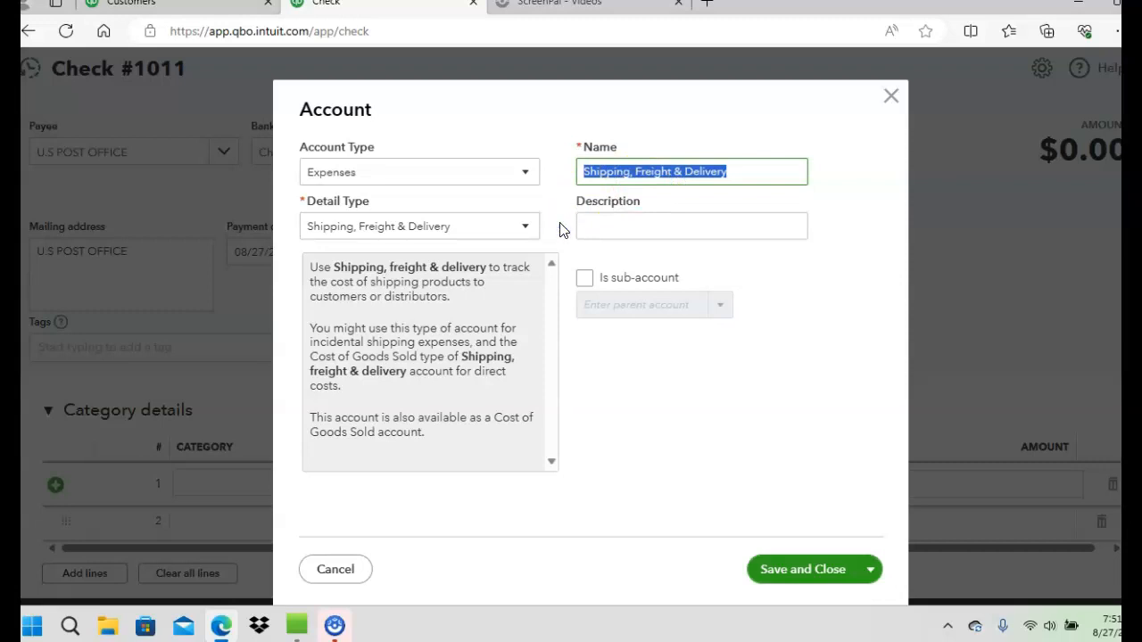
type("Shipp")
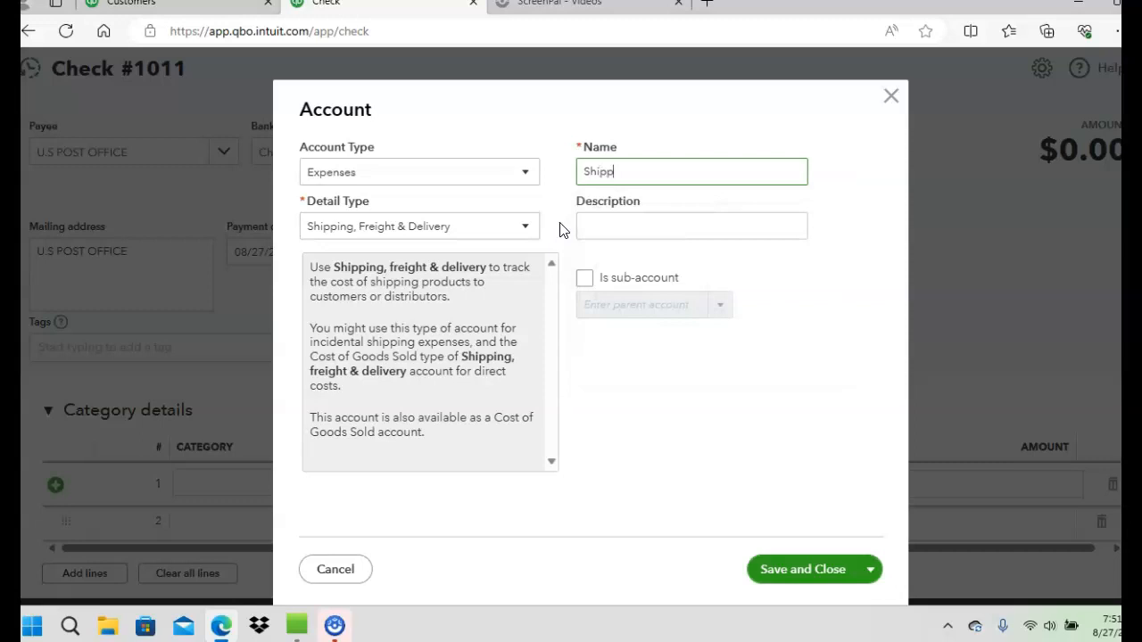
type("ing and Delivery Expesbe")
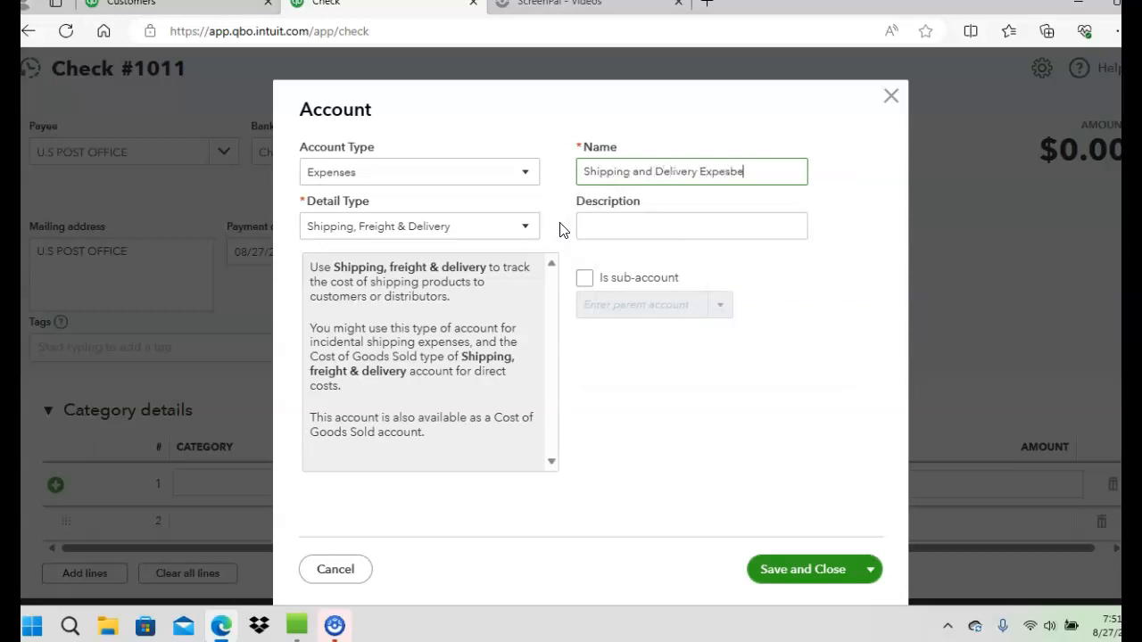
key("BackSpace")
key("BackSpace")
type("nse")
left_click(663, 401)
left_click(775, 568)
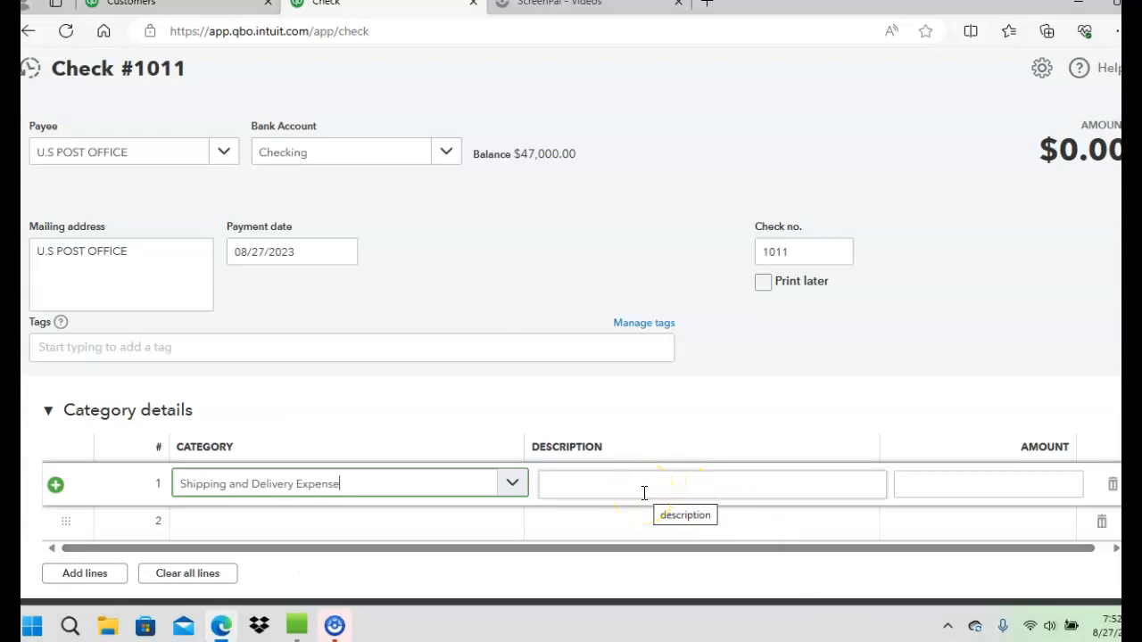
Enter 47.00 as the Shipping and Delivery Expense amount, then save and close the check, returning to the full-size chart of accounts
left_click(906, 489)
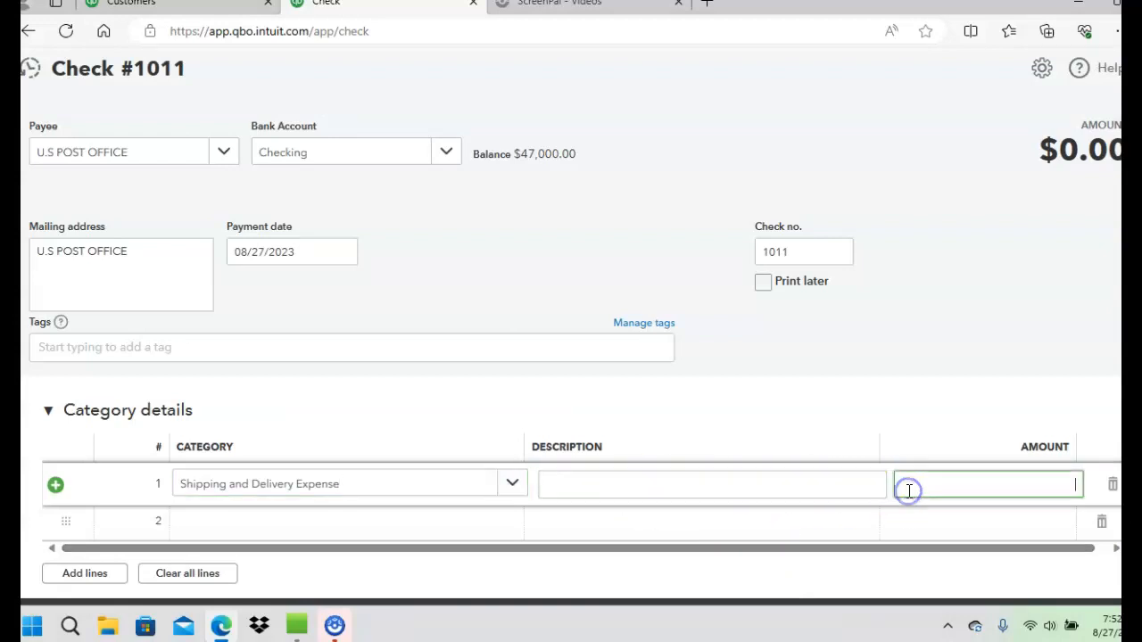
type("47.00")
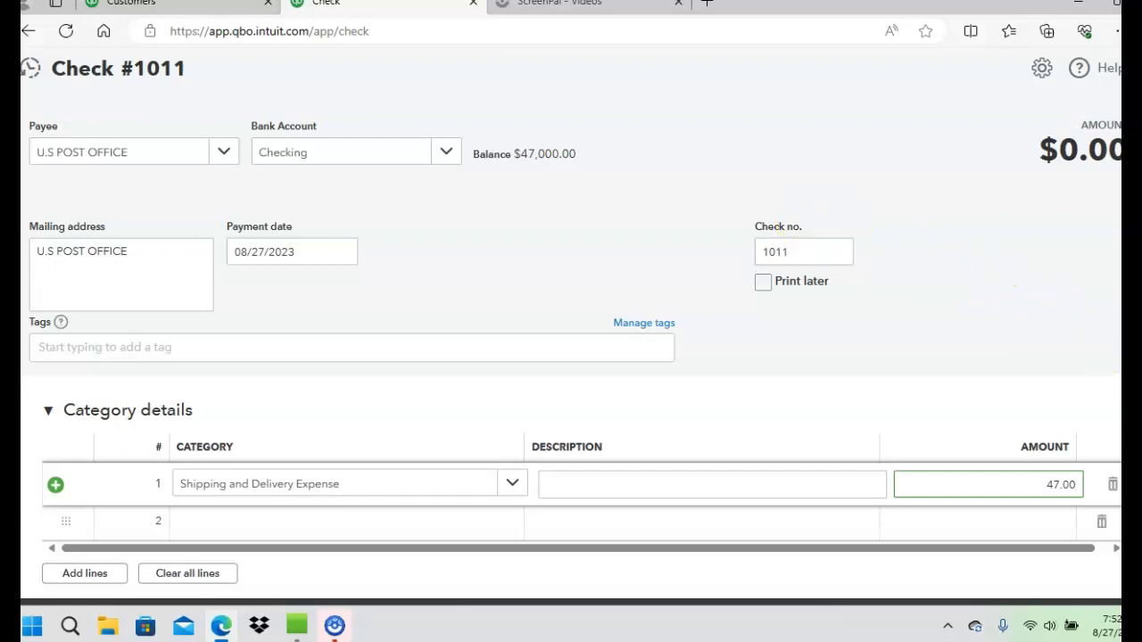
scroll(571, 356, "down", 3)
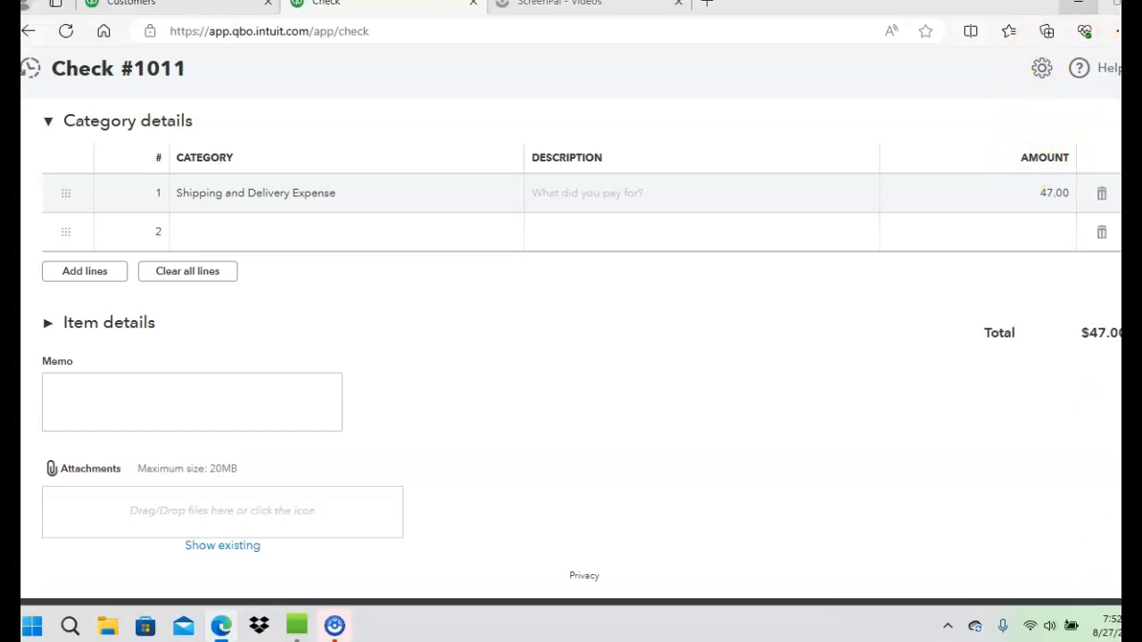
left_click(1111, 5)
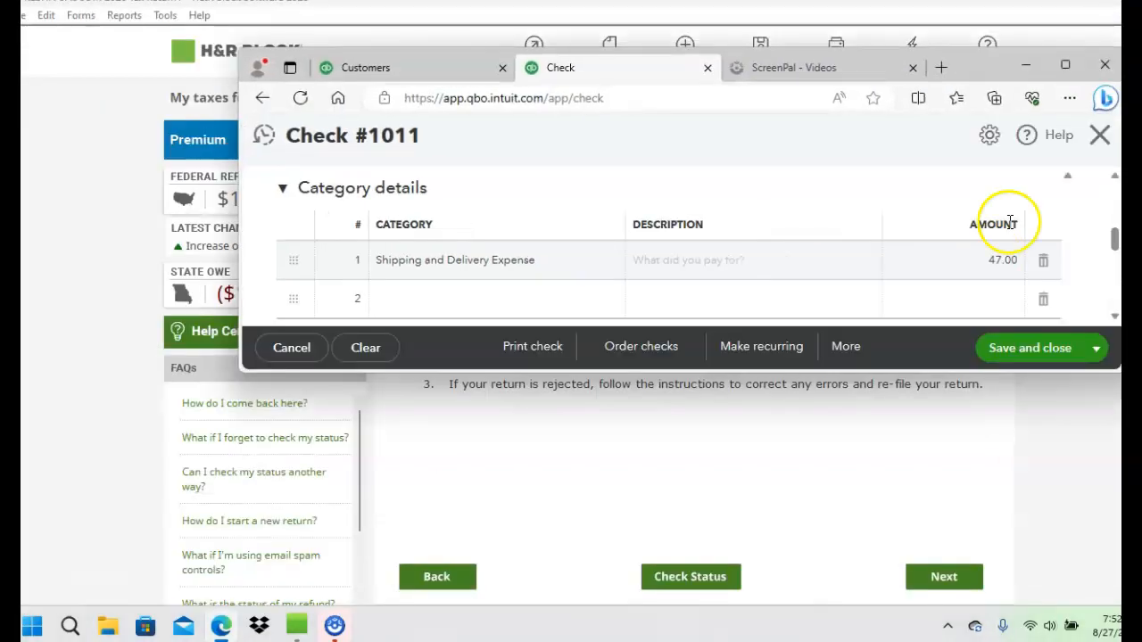
left_click(1015, 349)
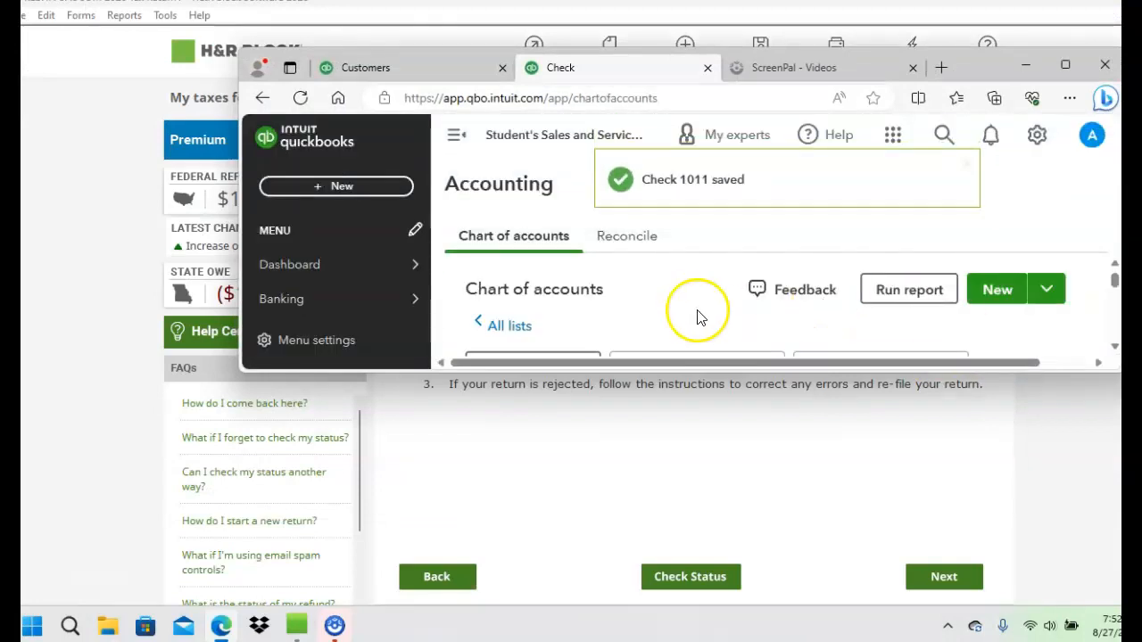
left_click(1062, 67)
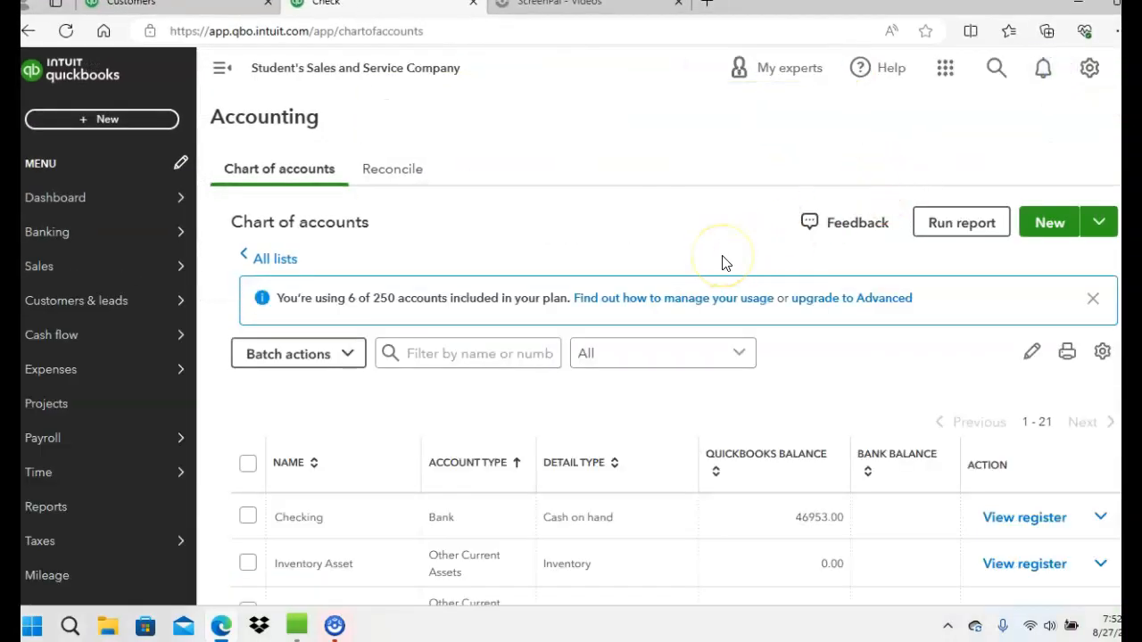